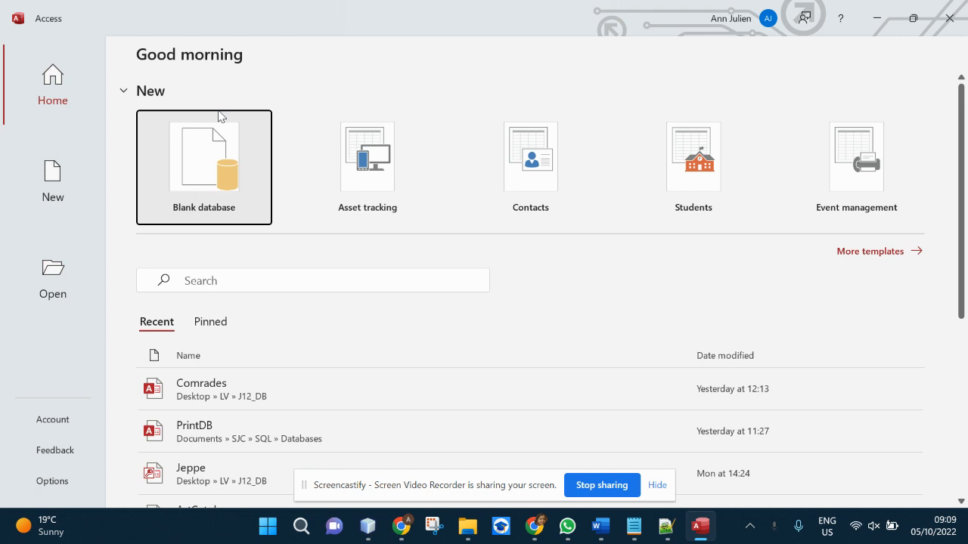
- Create a new blank Access database with the file name ProjectDatabase
{"action": "left_click", "coordinate": [205, 176]}
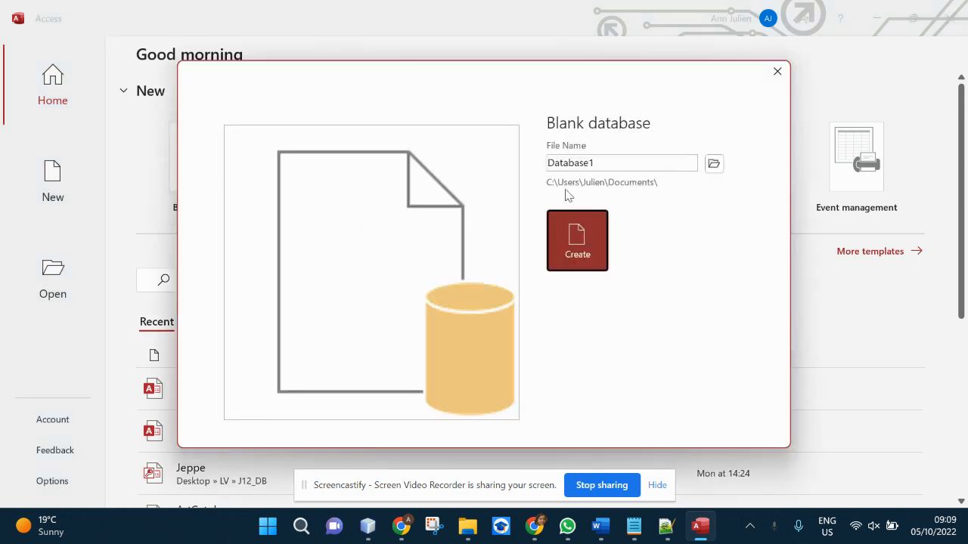
{"action": "left_click_drag", "start_coordinate": [601, 164], "coordinate": [531, 147]}
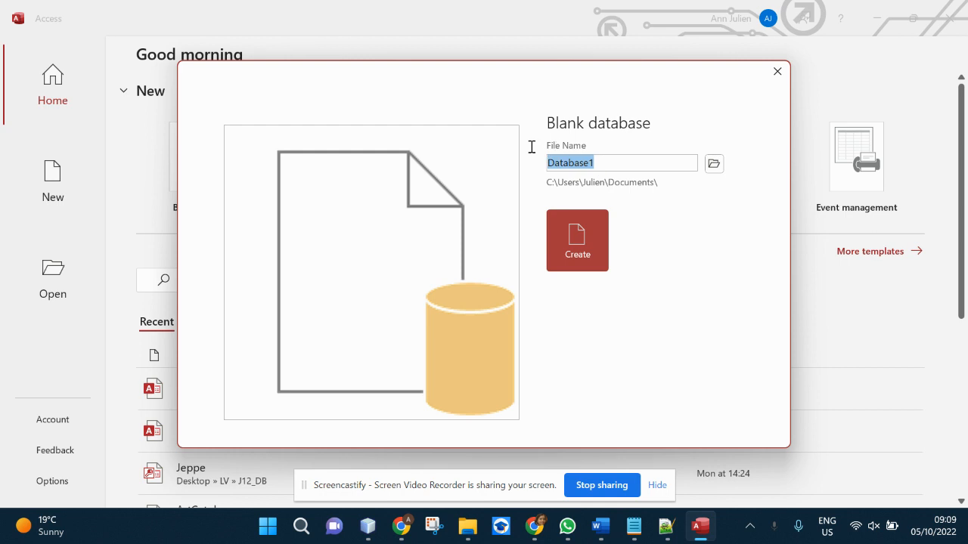
{"action": "type", "text": "ProjectDataBase"}
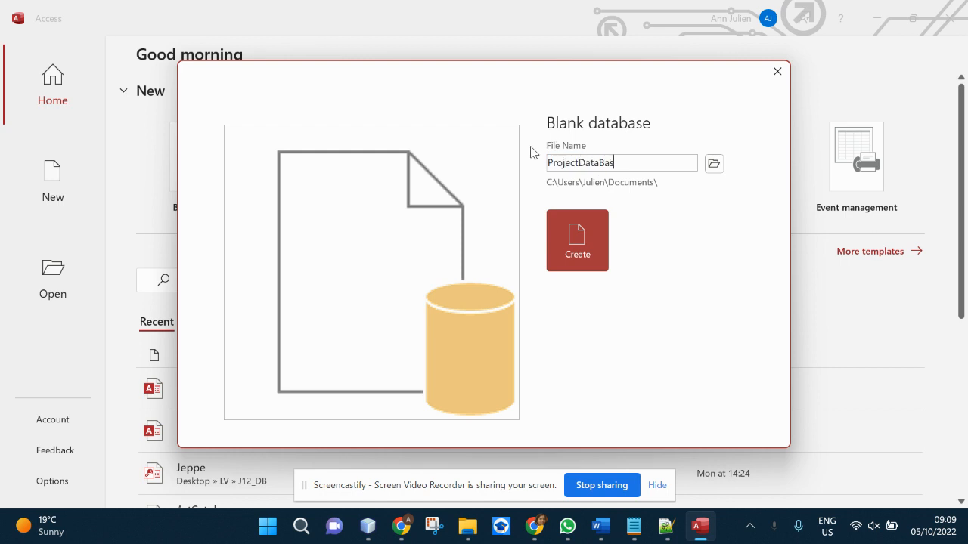
{"action": "key", "text": "BackSpace"}
{"action": "key", "text": "BackSpace"}
{"action": "key", "text": "BackSpace"}
{"action": "key", "text": "BackSpace"}
{"action": "type", "text": "base"}
{"action": "left_click", "coordinate": [579, 249]}
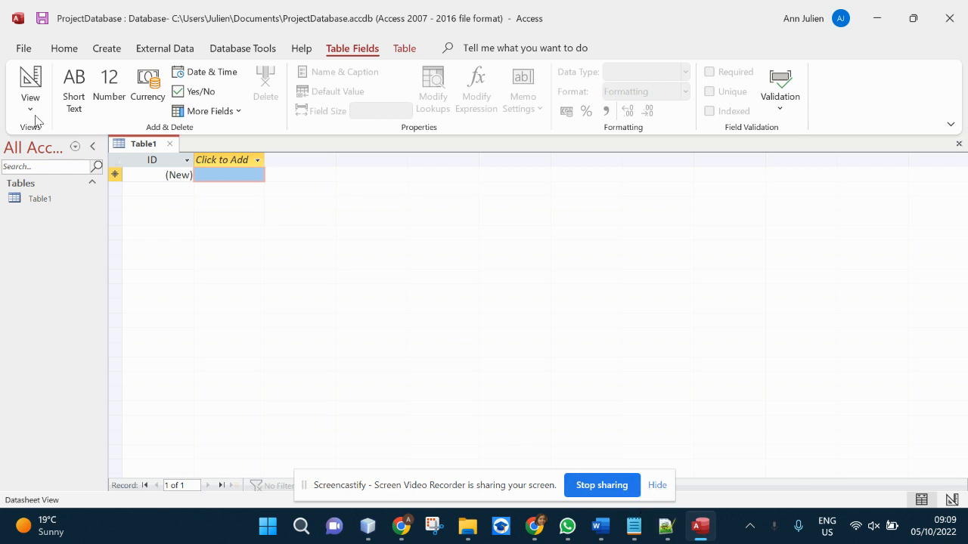
- Widen the navigation pane and review the All Access Objects category options
{"action": "left_click_drag", "start_coordinate": [107, 162], "coordinate": [174, 175]}
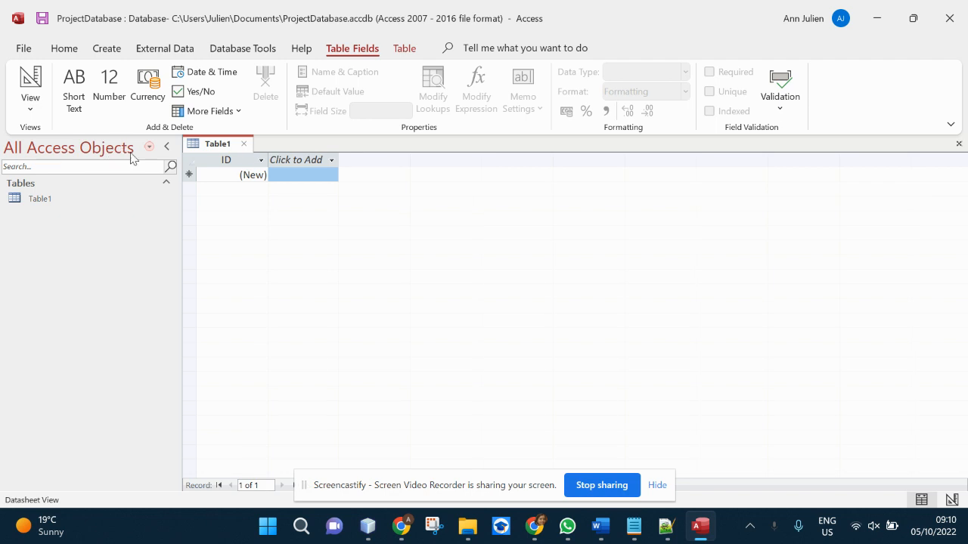
{"action": "left_click", "coordinate": [151, 148]}
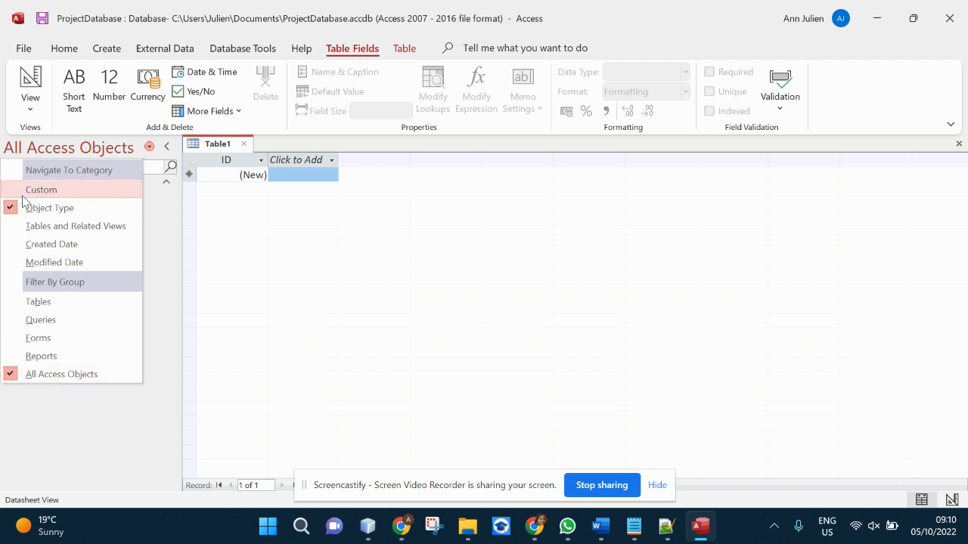
{"action": "left_click", "coordinate": [151, 150]}
{"action": "left_click", "coordinate": [150, 148]}
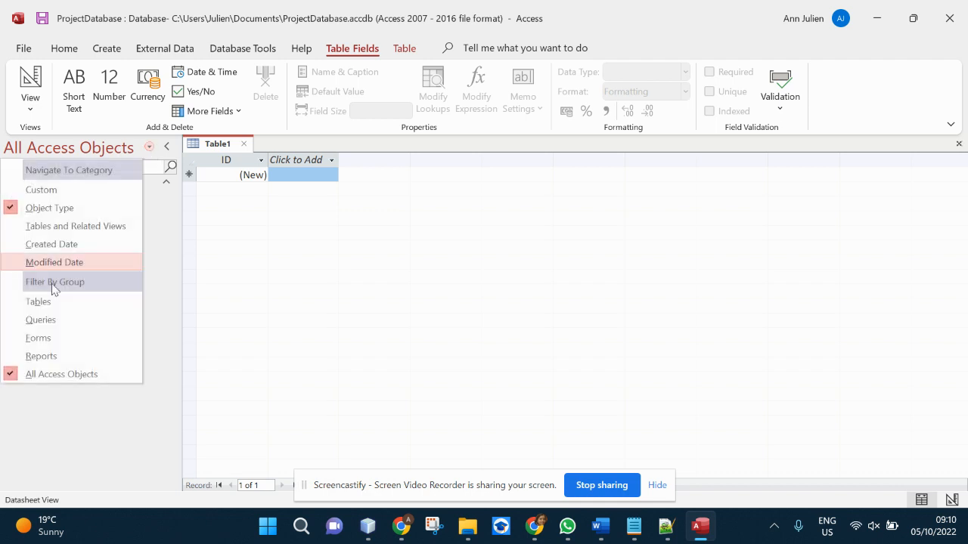
{"action": "left_click", "coordinate": [155, 266]}
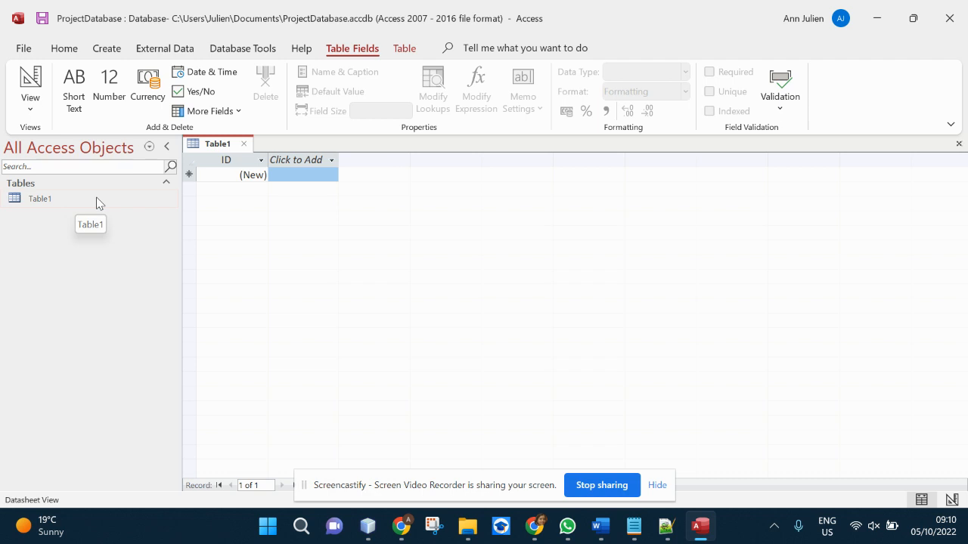
- Switch Table1 to Design View, saving it under the name tblStudent
{"action": "right_click", "coordinate": [97, 201]}
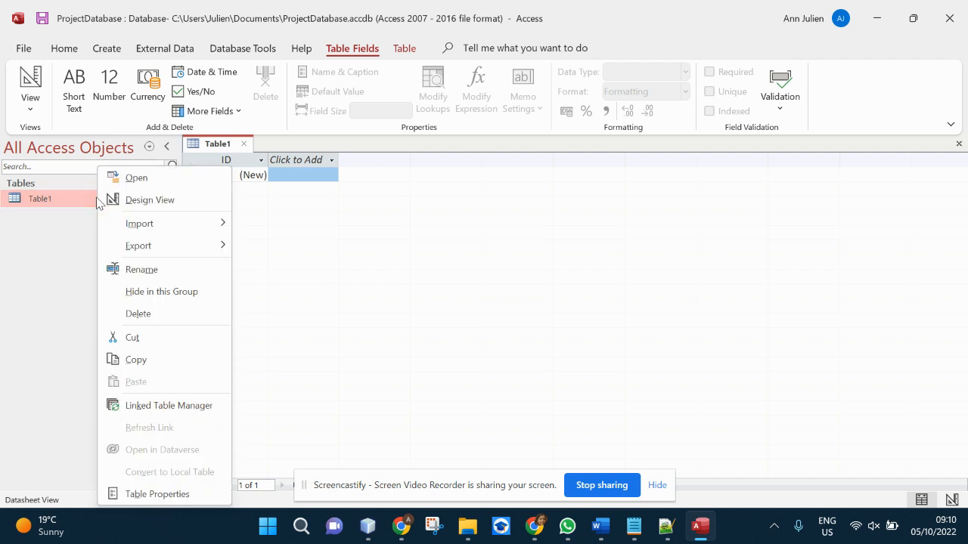
{"action": "left_click", "coordinate": [69, 219]}
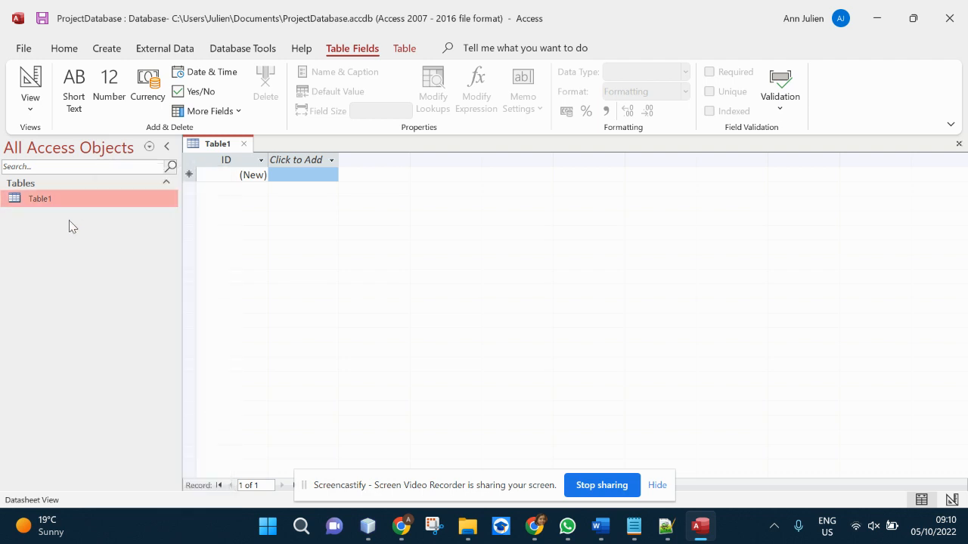
{"action": "left_click", "coordinate": [219, 174]}
{"action": "right_click", "coordinate": [113, 203]}
{"action": "left_click", "coordinate": [151, 200]}
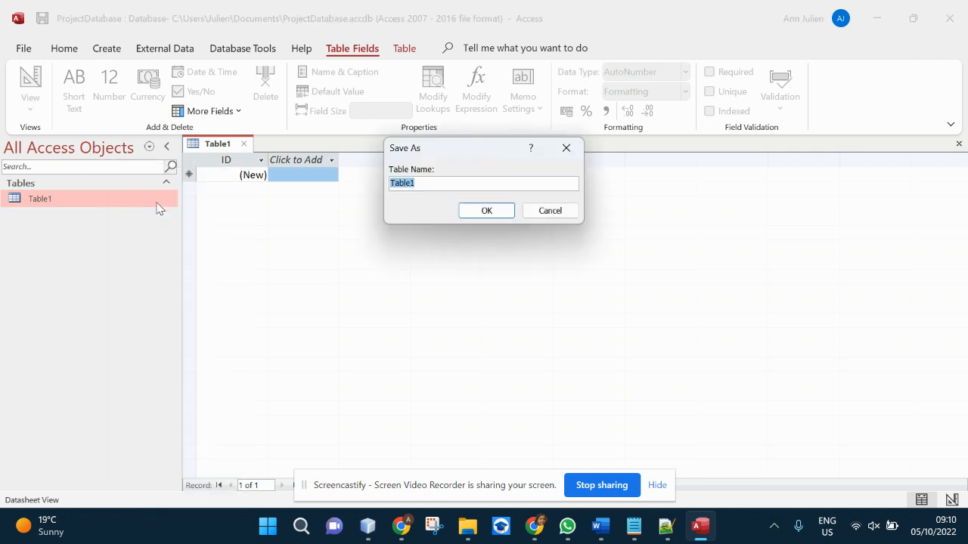
{"action": "left_click", "coordinate": [452, 187]}
{"action": "left_click_drag", "start_coordinate": [452, 187], "coordinate": [379, 189]}
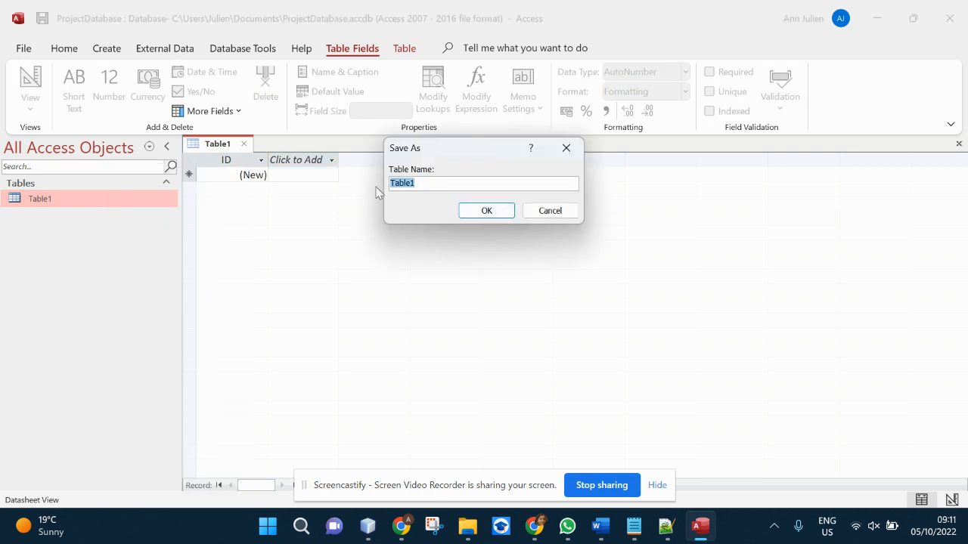
{"action": "type", "text": "tbl"}
{"action": "type", "text": "Student"}
{"action": "left_click", "coordinate": [489, 210]}
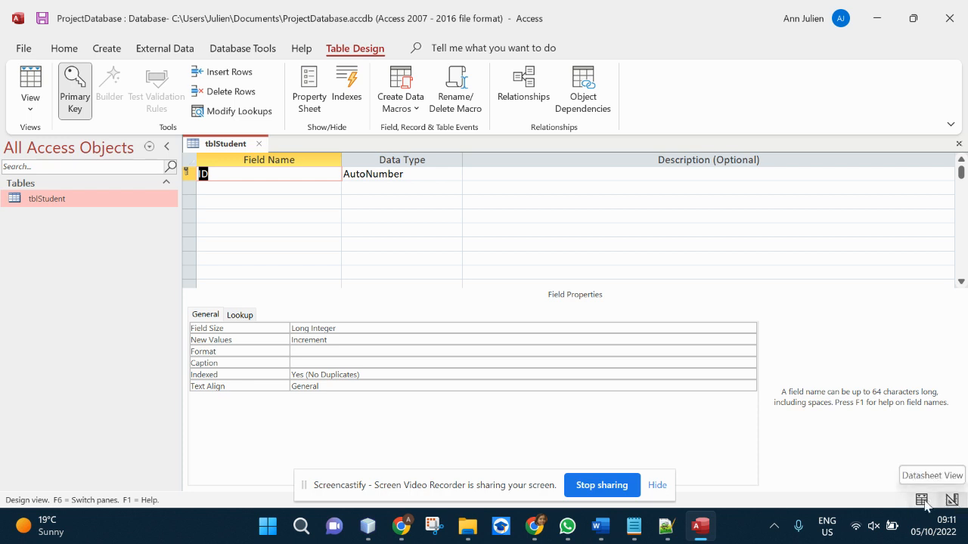
- Rename the ID field to StudentID and check that its data type stays AutoNumber
{"action": "left_click", "coordinate": [922, 500]}
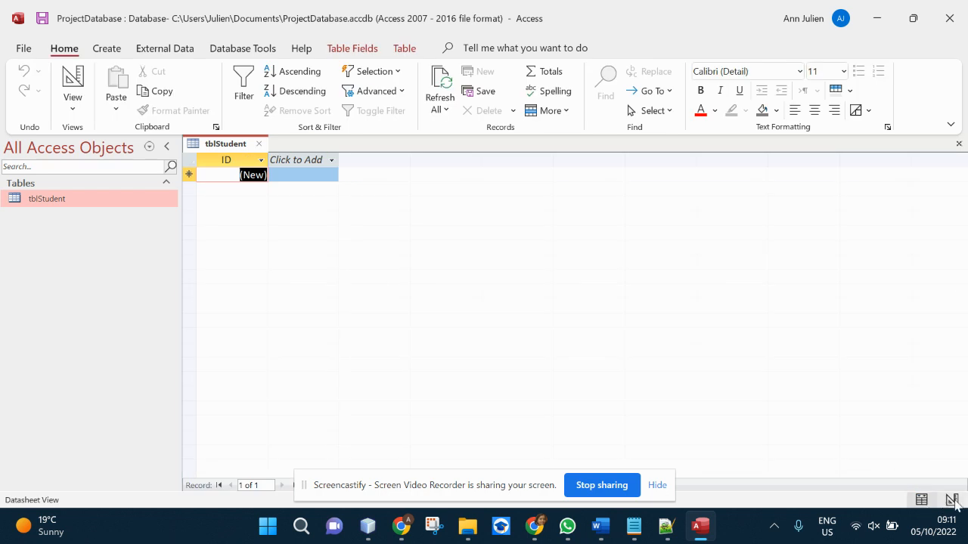
{"action": "left_click", "coordinate": [952, 501]}
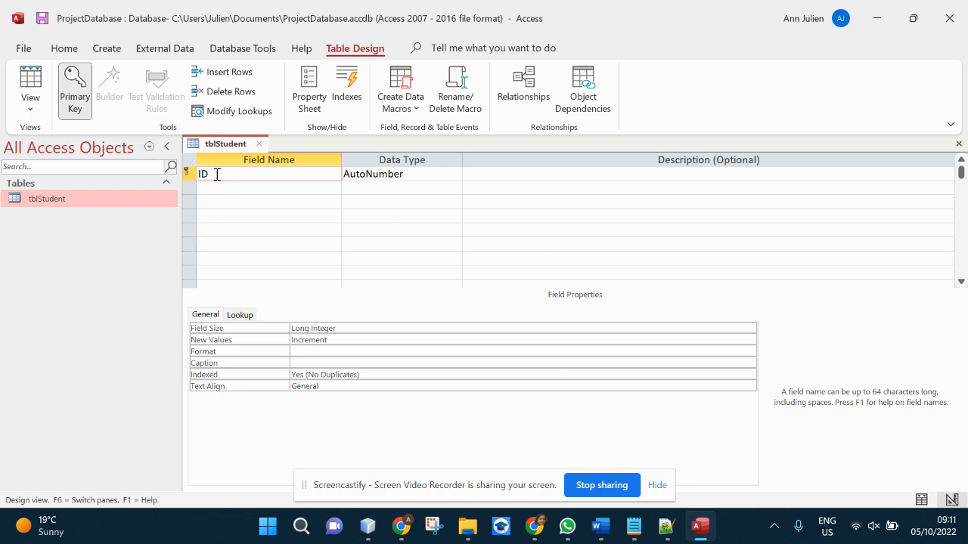
{"action": "type", "text": "StudentID"}
{"action": "left_click", "coordinate": [380, 175]}
{"action": "left_click", "coordinate": [454, 175]}
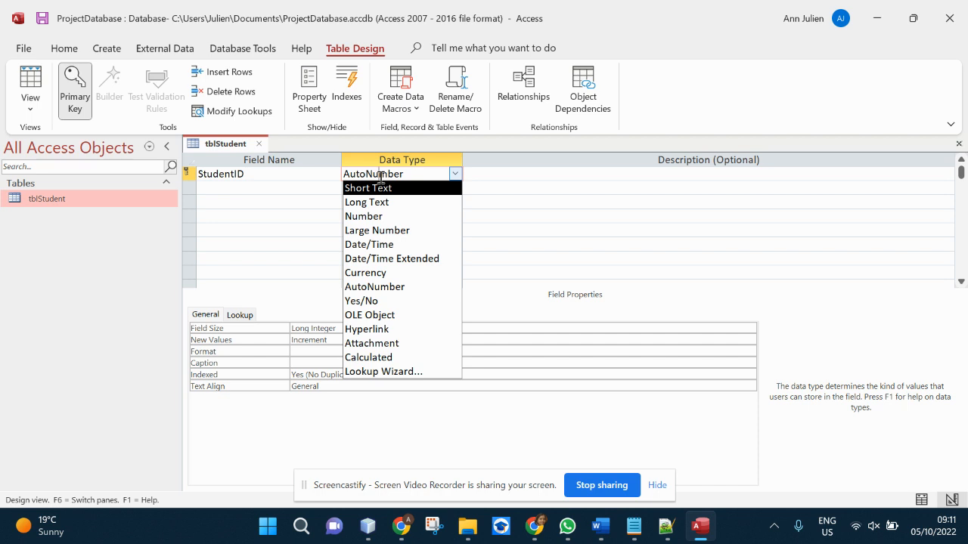
- Remove and then reapply the primary key on the StudentID field
{"action": "left_click", "coordinate": [199, 188]}
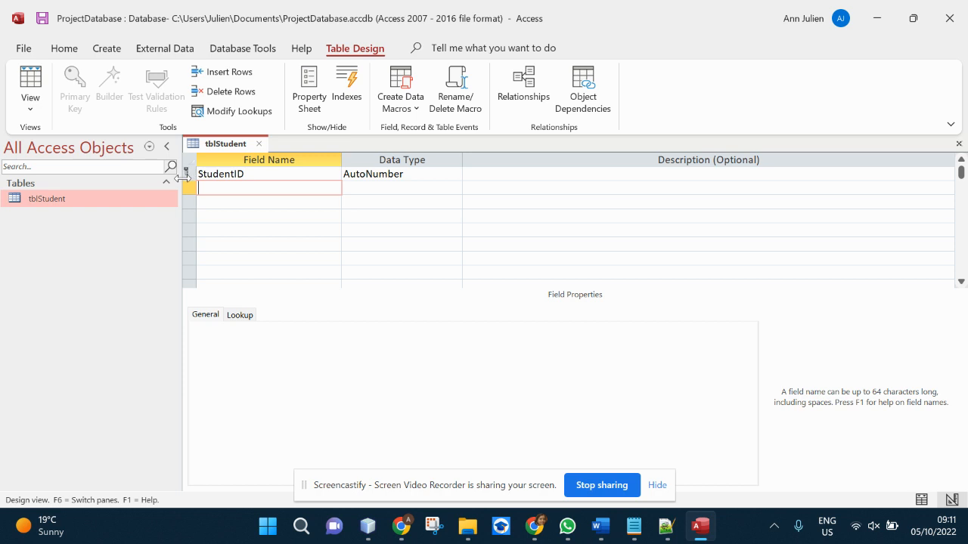
{"action": "left_click", "coordinate": [189, 174]}
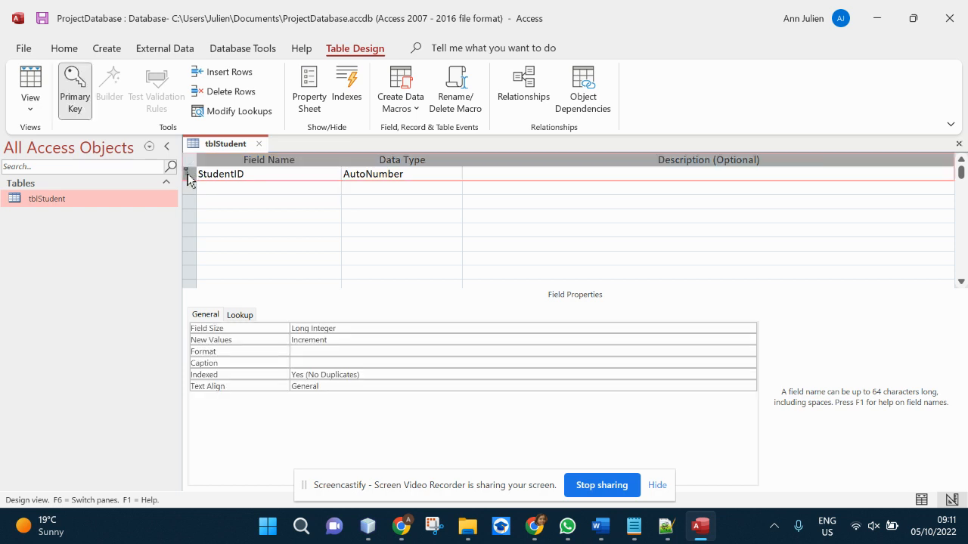
{"action": "right_click", "coordinate": [189, 177]}
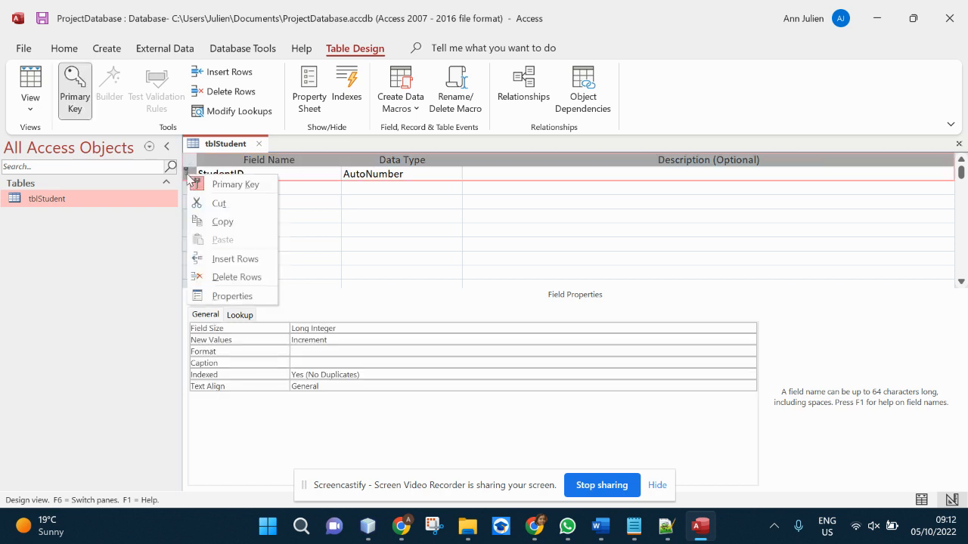
{"action": "left_click", "coordinate": [325, 209]}
{"action": "right_click", "coordinate": [190, 175]}
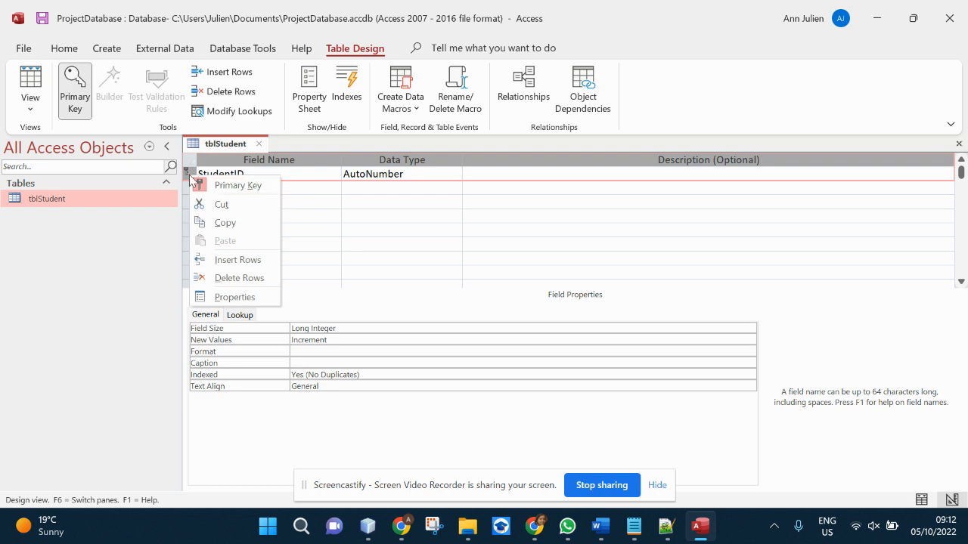
{"action": "left_click", "coordinate": [235, 186]}
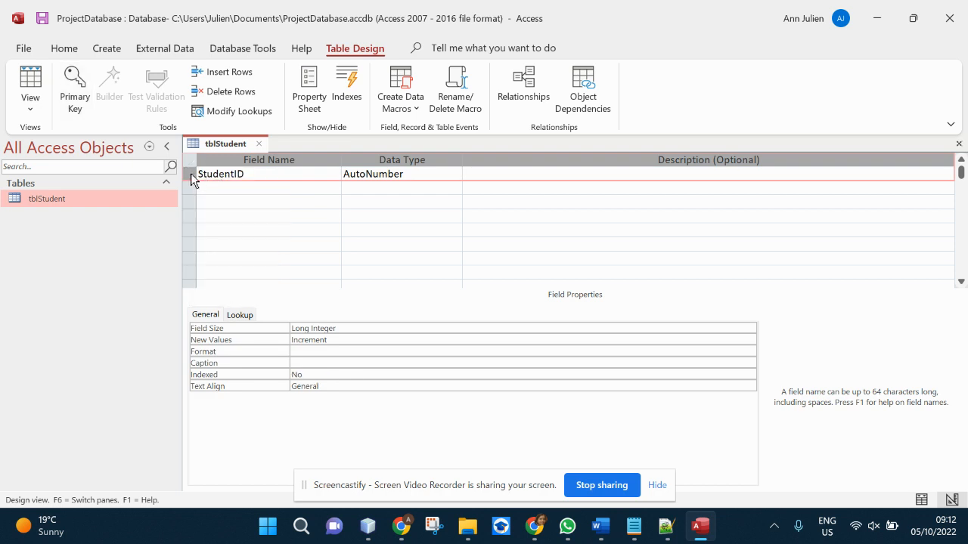
{"action": "right_click", "coordinate": [189, 178]}
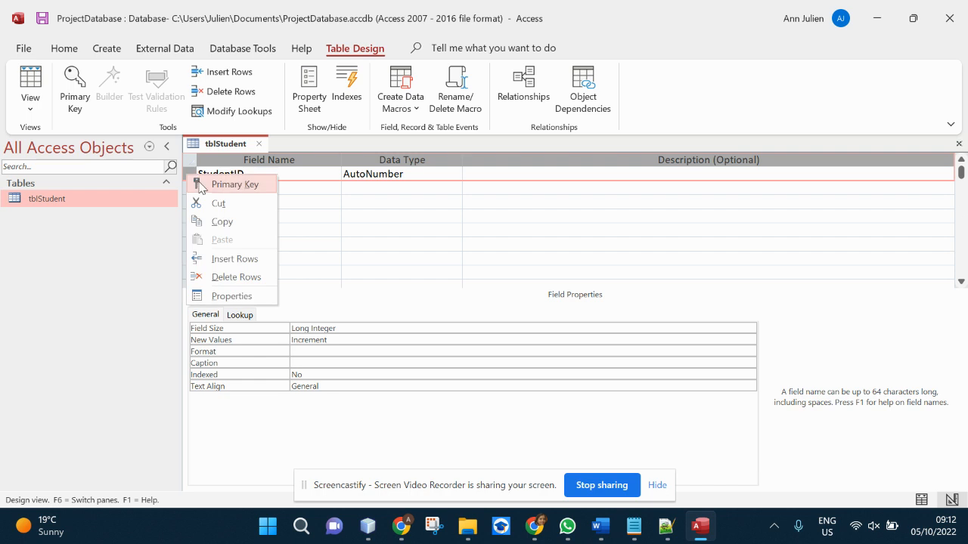
{"action": "left_click", "coordinate": [201, 186]}
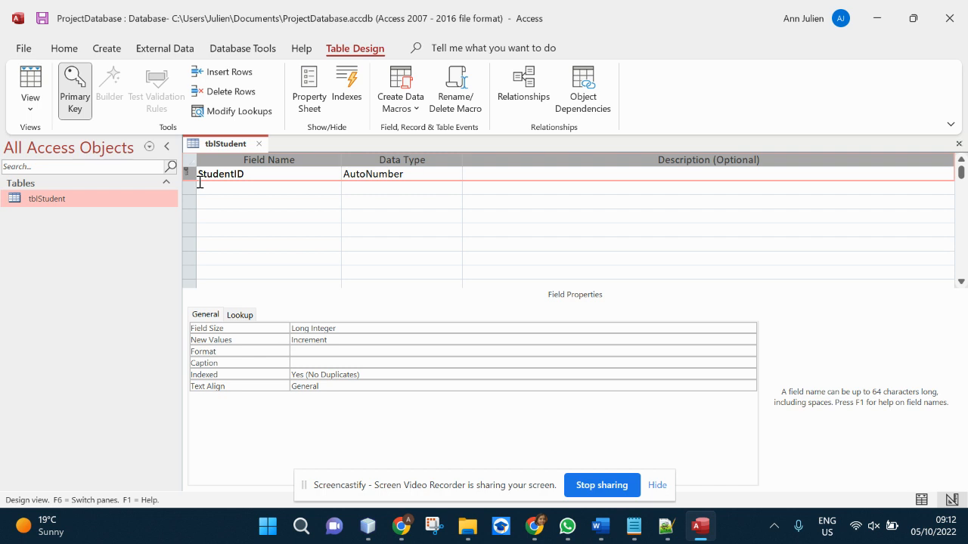
- Add StudentName and StudentSurname fields, both as Short Text
{"action": "left_click", "coordinate": [214, 188]}
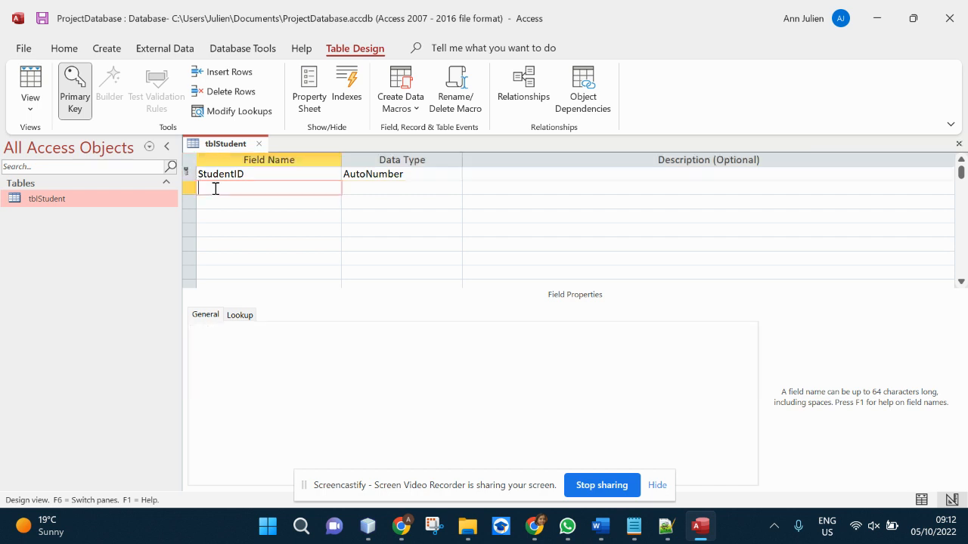
{"action": "type", "text": "StudentName"}
{"action": "left_click", "coordinate": [412, 190]}
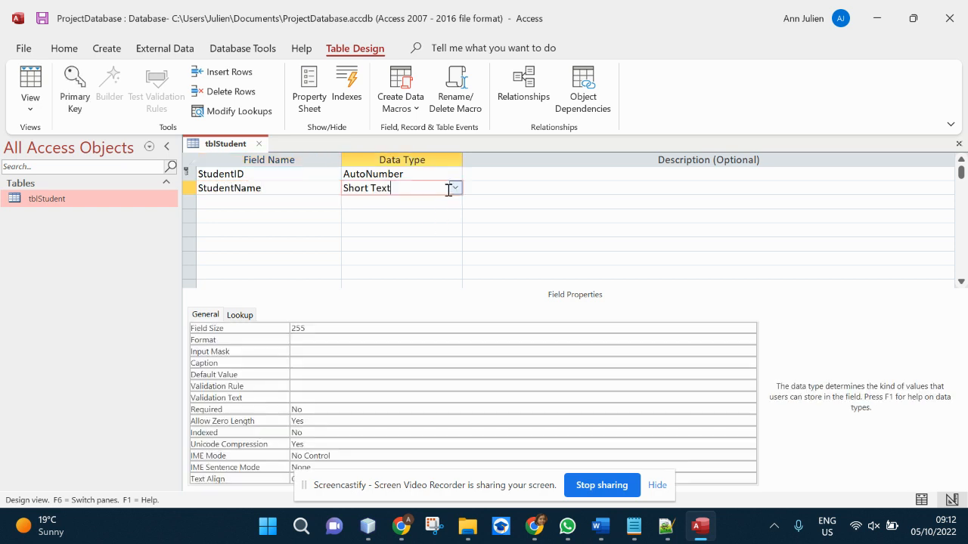
{"action": "left_click", "coordinate": [450, 189]}
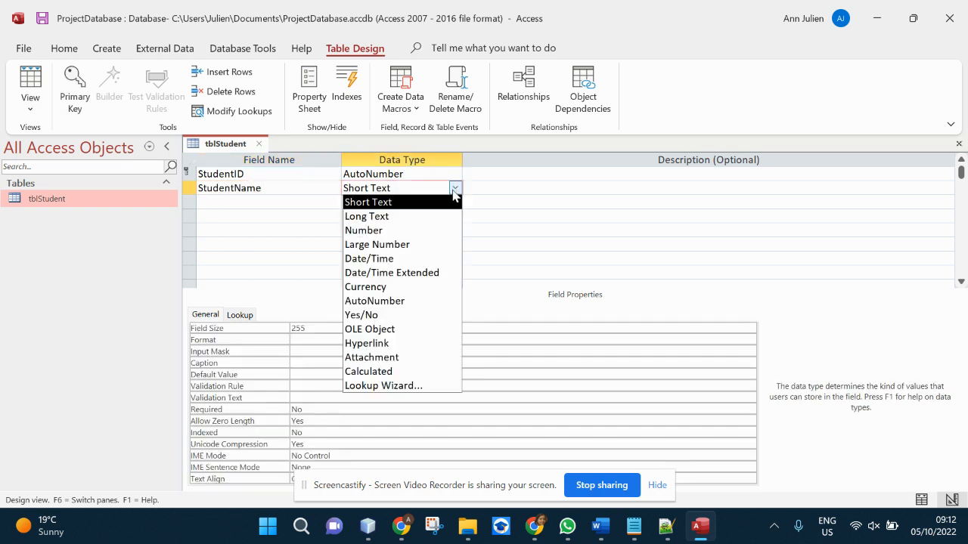
{"action": "left_click", "coordinate": [227, 204]}
{"action": "right_click", "coordinate": [246, 203]}
{"action": "type", "text": "tuden"}
{"action": "key", "text": "BackSpace"}
{"action": "key", "text": "BackSpace"}
{"action": "key", "text": "BackSpace"}
{"action": "key", "text": "BackSpace"}
{"action": "type", "text": "Student"}
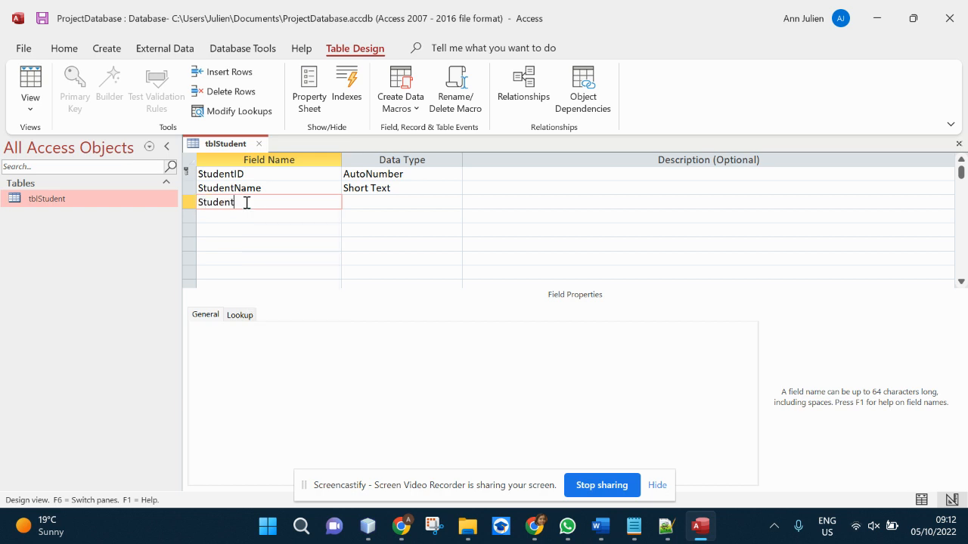
{"action": "type", "text": "Surname"}
{"action": "left_click", "coordinate": [369, 204]}
- Add a DOB field as Date/Time and an Email field as Short Text
{"action": "left_click", "coordinate": [209, 216]}
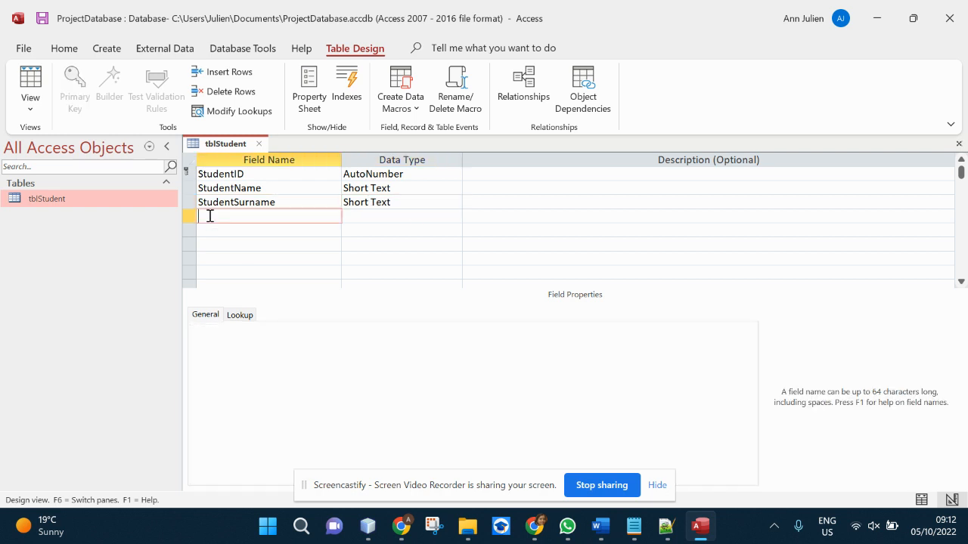
{"action": "type", "text": "DOB"}
{"action": "left_click", "coordinate": [381, 216]}
{"action": "left_click", "coordinate": [455, 216]}
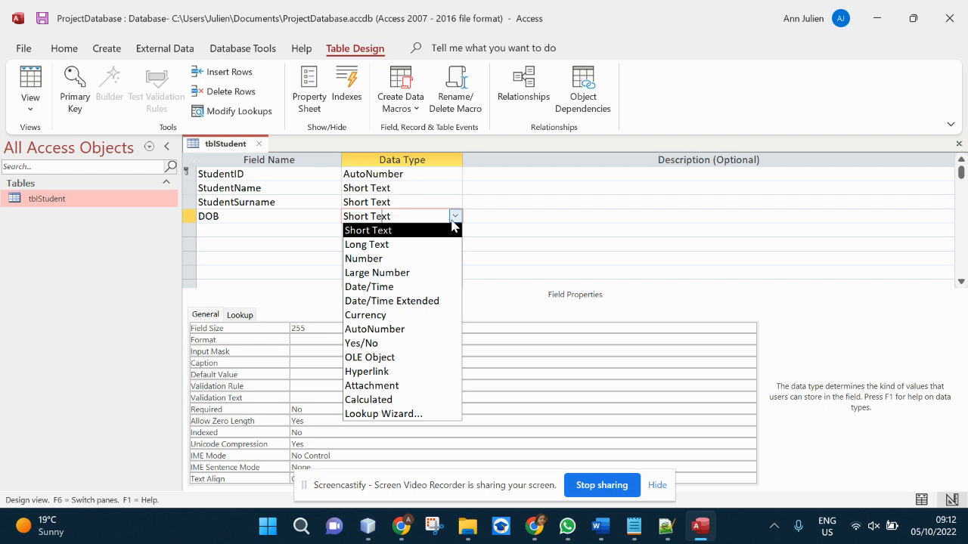
{"action": "left_click", "coordinate": [419, 285]}
{"action": "left_click", "coordinate": [263, 229]}
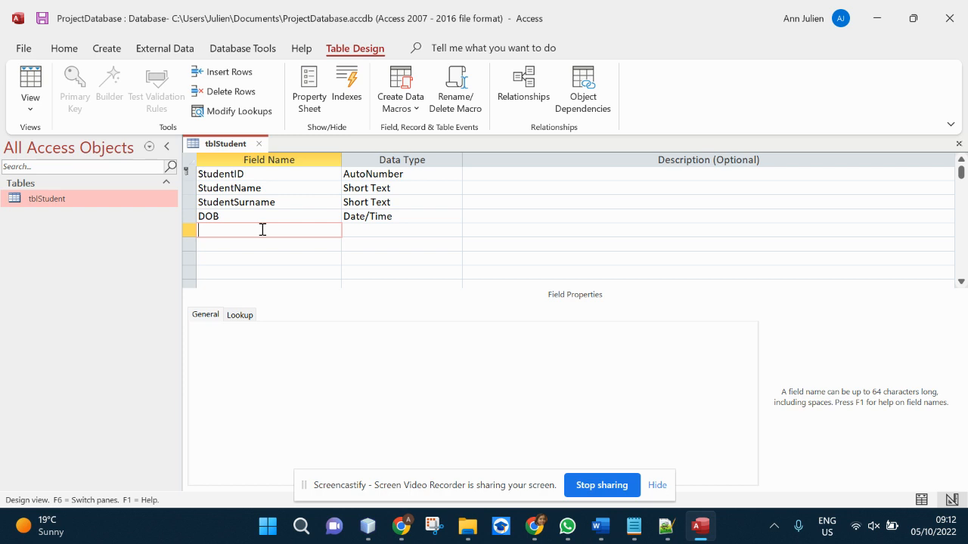
{"action": "type", "text": "Email"}
{"action": "left_click", "coordinate": [375, 231]}
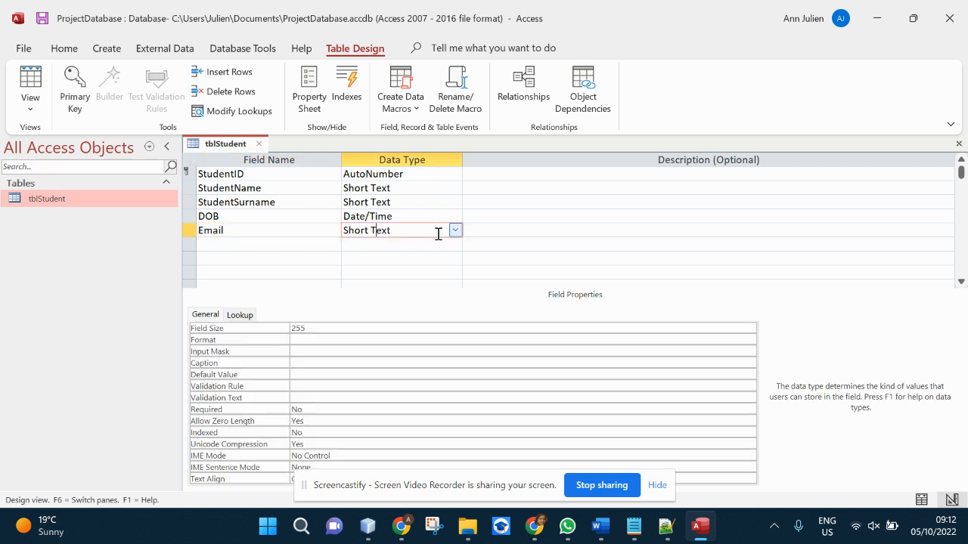
- Add a sixth field named Grade with the Number data type
{"action": "left_click", "coordinate": [285, 245]}
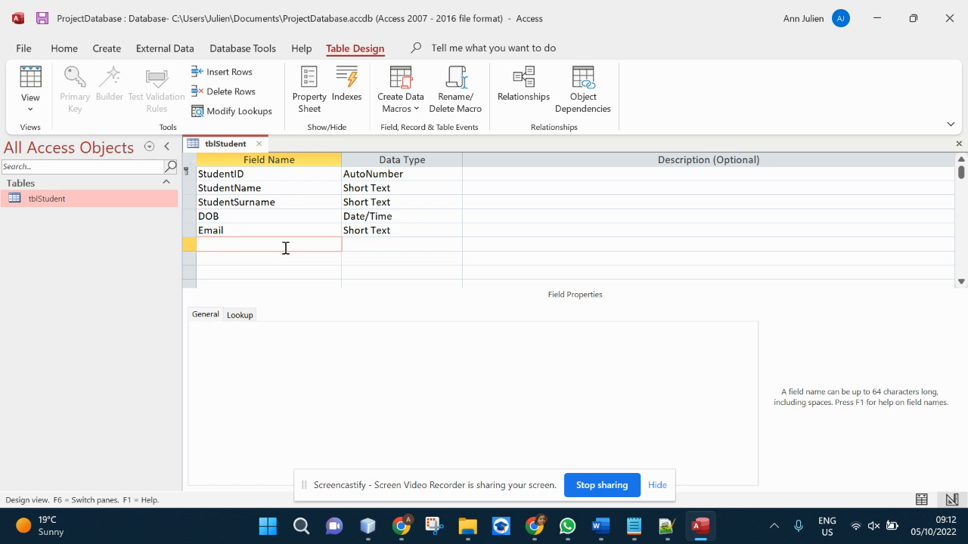
{"action": "type", "text": "Grade"}
{"action": "left_click", "coordinate": [397, 246]}
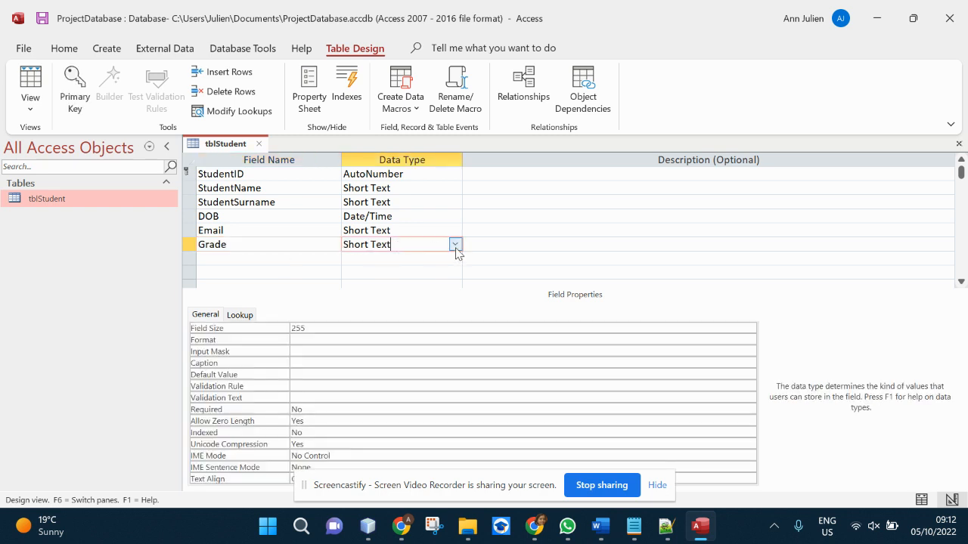
{"action": "left_click", "coordinate": [454, 245]}
{"action": "left_click", "coordinate": [446, 286]}
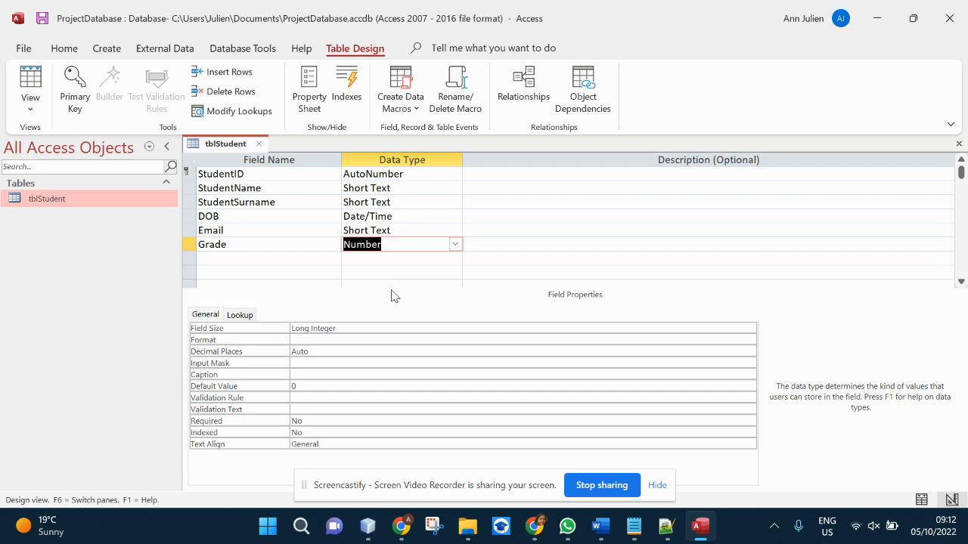
{"action": "left_click", "coordinate": [350, 281]}
{"action": "scroll", "coordinate": [244, 172], "scroll_direction": "up", "scroll_amount": 1}
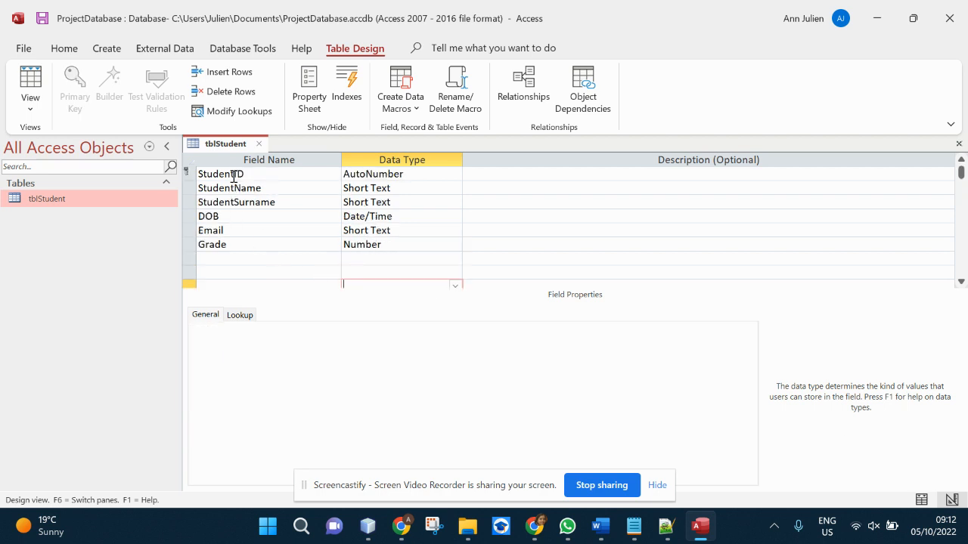
- Save tblStudent and enter the first student's first name and surname in Datasheet View
{"action": "left_click", "coordinate": [921, 500]}
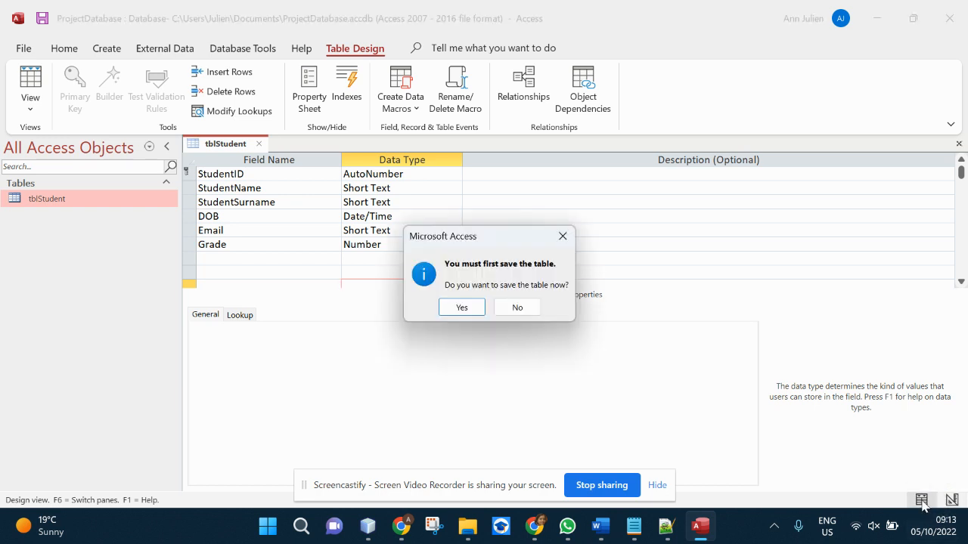
{"action": "left_click", "coordinate": [461, 307]}
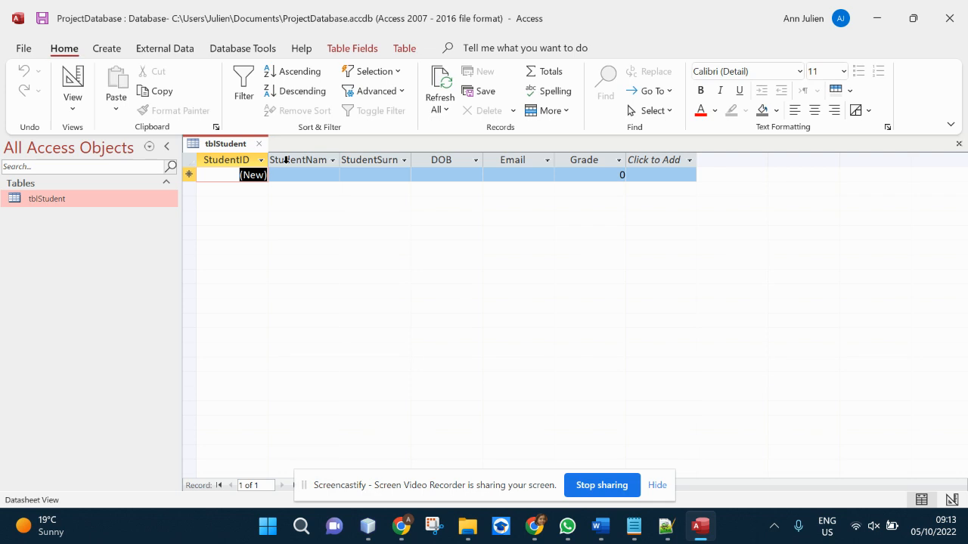
{"action": "left_click", "coordinate": [295, 178]}
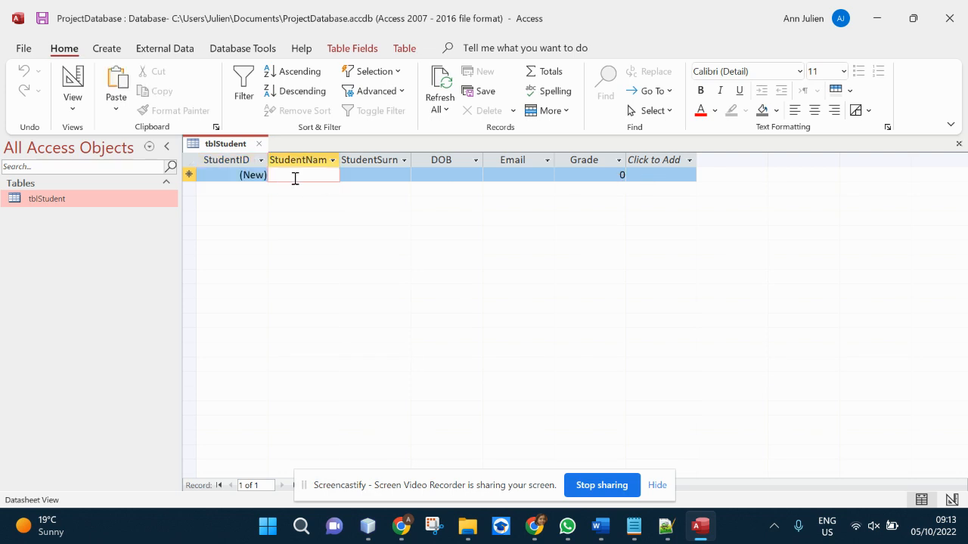
{"action": "key", "text": "Tab"}
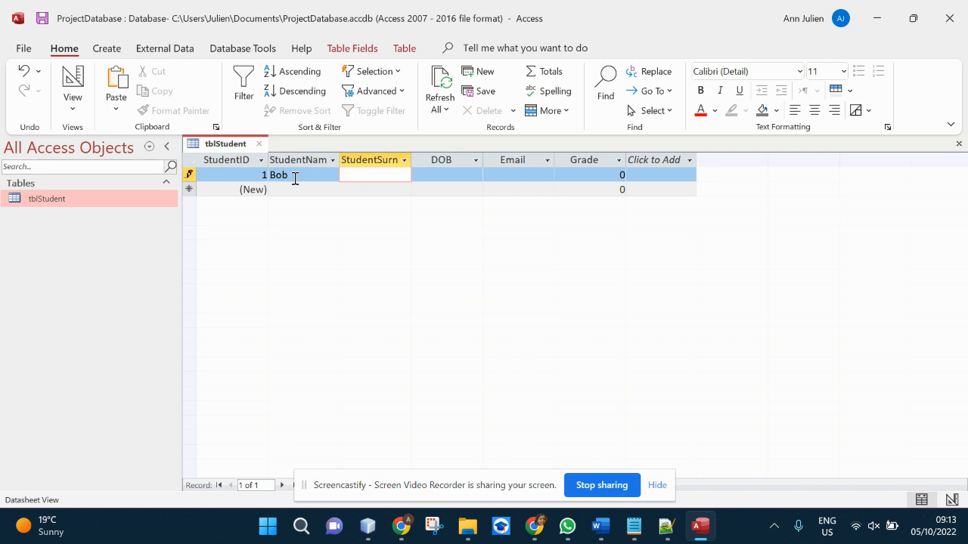
{"action": "key", "text": "Tab"}
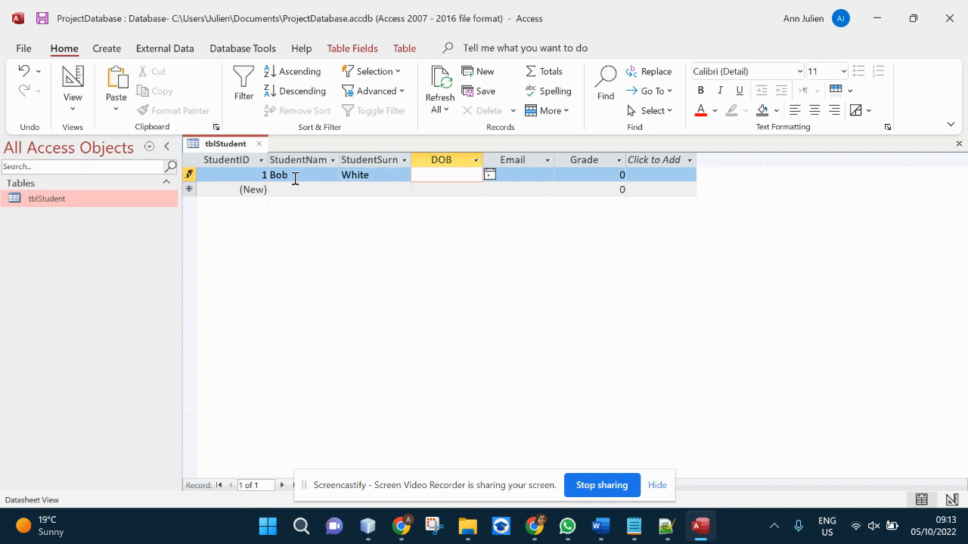
- Pick 11 May as the first student's date of birth from the calendar
{"action": "left_click", "coordinate": [489, 175]}
{"action": "left_click", "coordinate": [377, 190]}
{"action": "left_click", "coordinate": [372, 190]}
{"action": "left_click", "coordinate": [372, 190]}
{"action": "left_click", "coordinate": [372, 190]}
{"action": "left_click", "coordinate": [372, 190]}
{"action": "left_click", "coordinate": [416, 244]}
- Enter the student's e-mail and grade 3, correcting the birth year to 2020
{"action": "left_click", "coordinate": [523, 174]}
{"action": "type", "text": "bob@bob.com"}
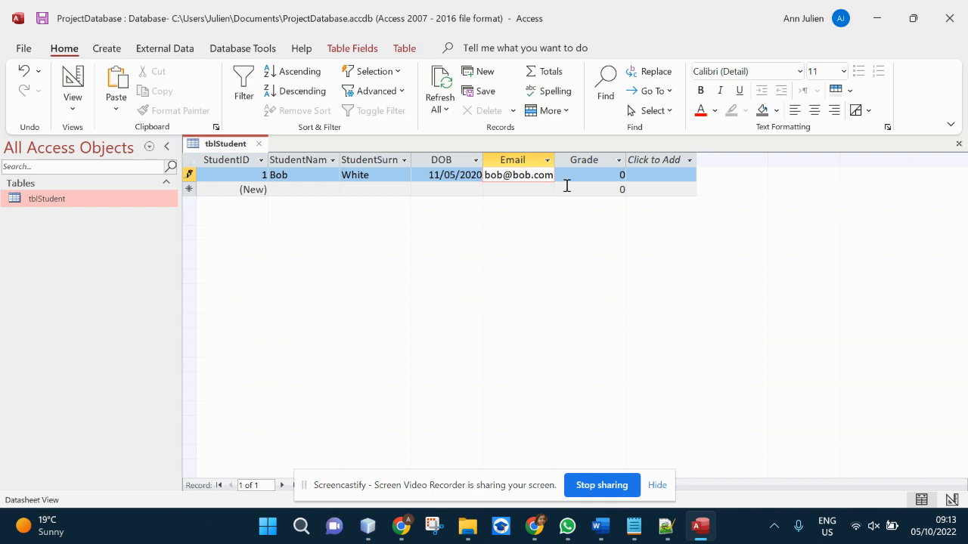
{"action": "key", "text": "Tab"}
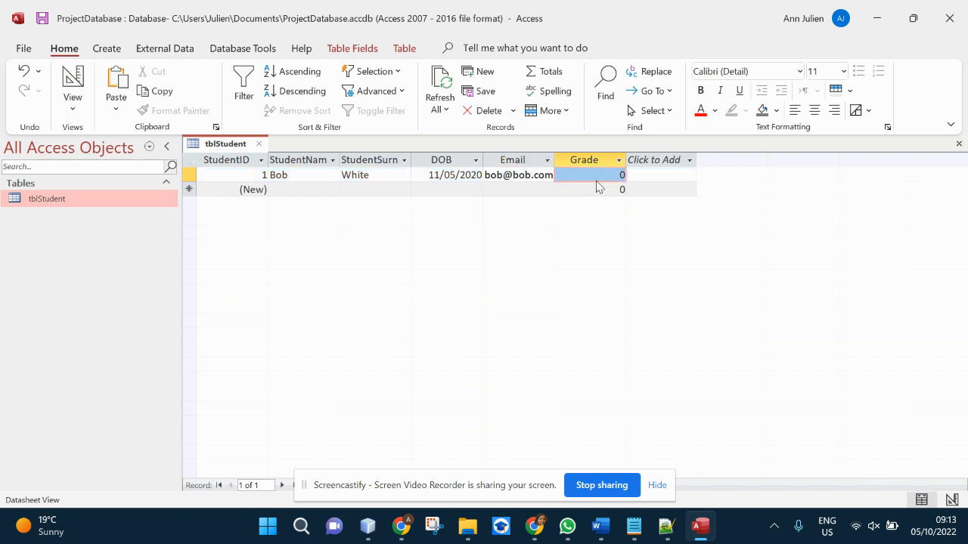
{"action": "type", "text": "1"}
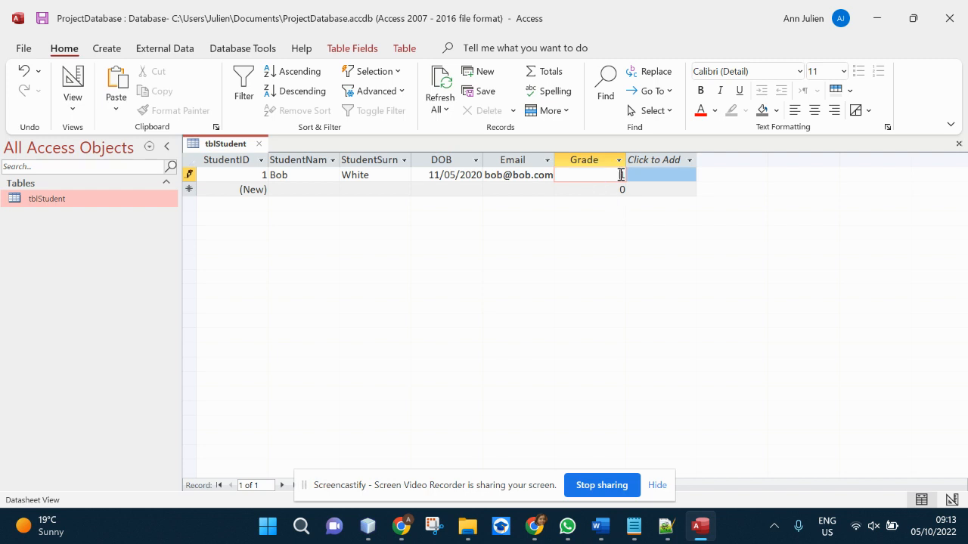
{"action": "double_click", "coordinate": [623, 175]}
{"action": "type", "text": "3"}
{"action": "left_click_drag", "start_coordinate": [482, 174], "coordinate": [467, 176]}
{"action": "left_click", "coordinate": [563, 189]}
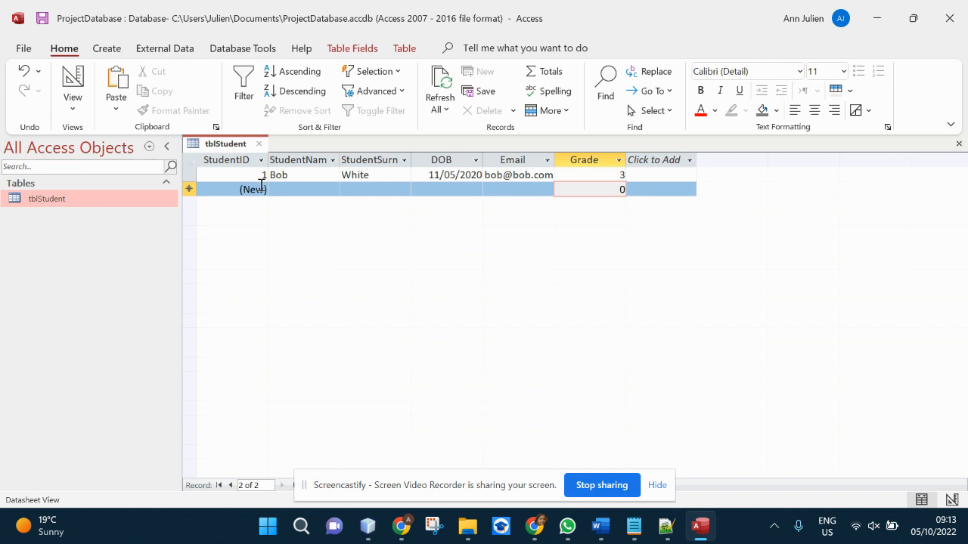
- Enter the second student's first name and surname in the new row
{"action": "left_click", "coordinate": [294, 192]}
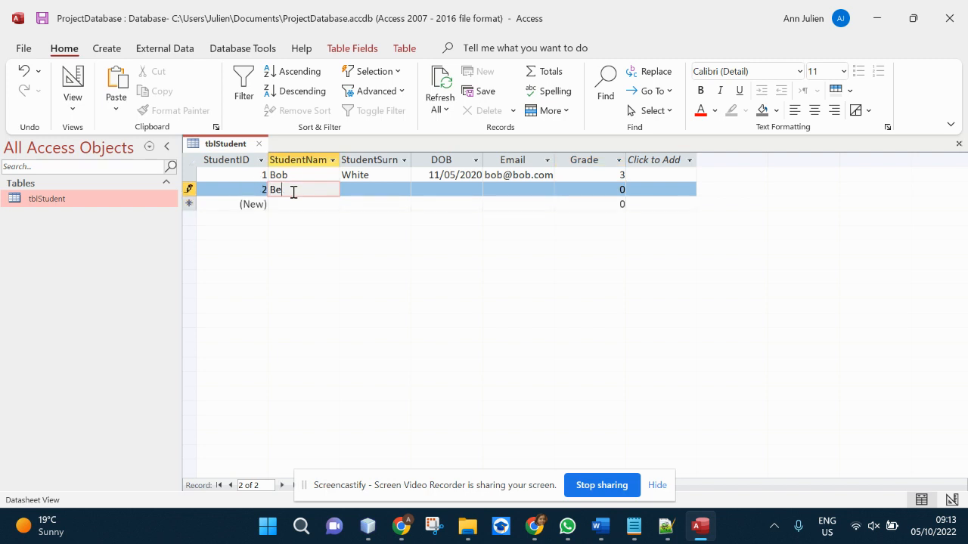
{"action": "key", "text": "Tab"}
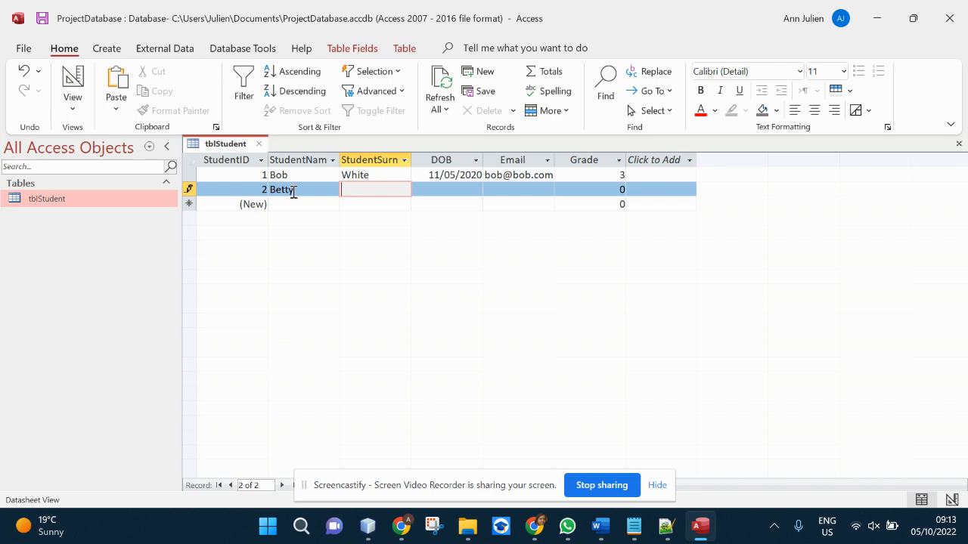
{"action": "key", "text": "Tab"}
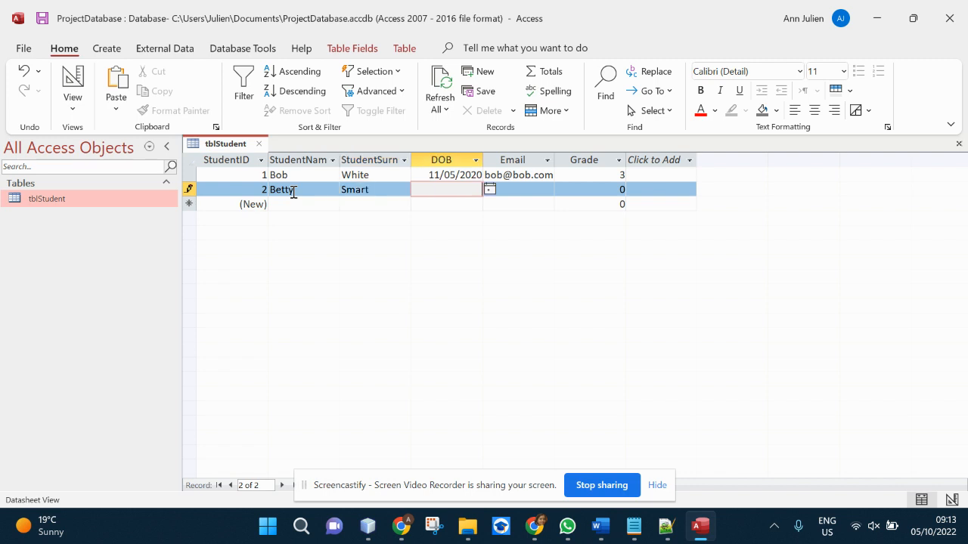
- Pick 30/09/2022 as the second student's date of birth from the calendar
{"action": "left_click", "coordinate": [490, 190]}
{"action": "left_click", "coordinate": [371, 203]}
{"action": "left_click", "coordinate": [371, 203]}
{"action": "left_click", "coordinate": [371, 203]}
{"action": "left_click", "coordinate": [371, 203]}
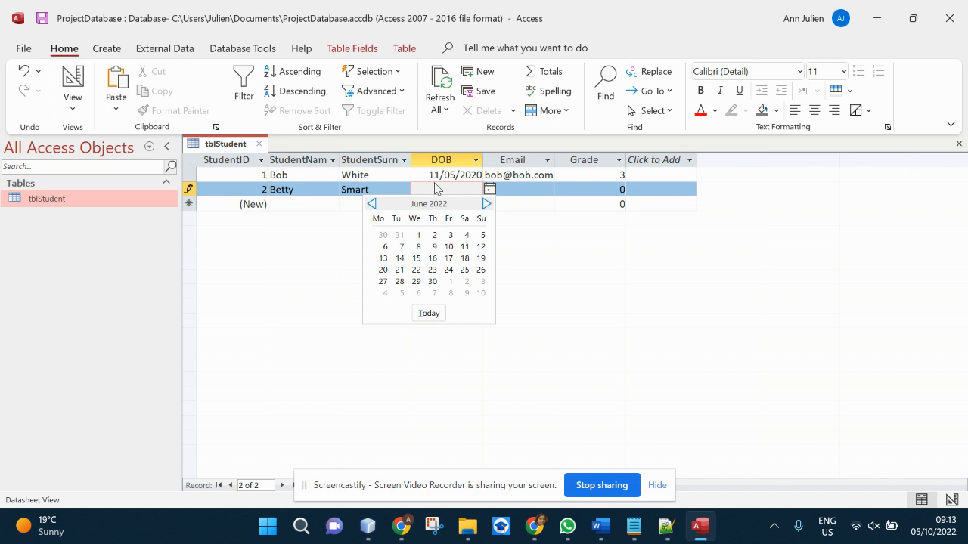
{"action": "left_click", "coordinate": [439, 190]}
{"action": "left_click", "coordinate": [489, 190]}
{"action": "left_click", "coordinate": [446, 236]}
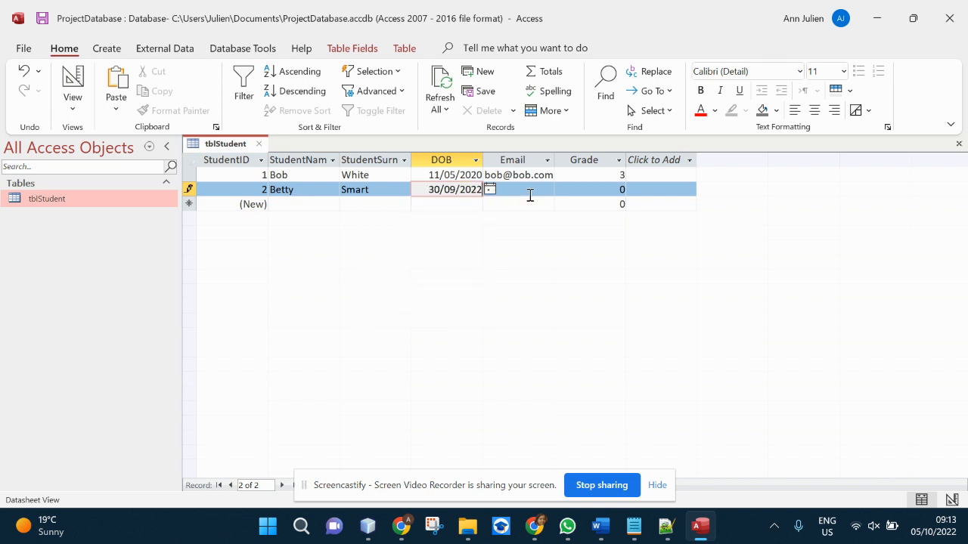
- Enter the second student's e-mail, finish the record and move to the new blank row
{"action": "left_click", "coordinate": [530, 195]}
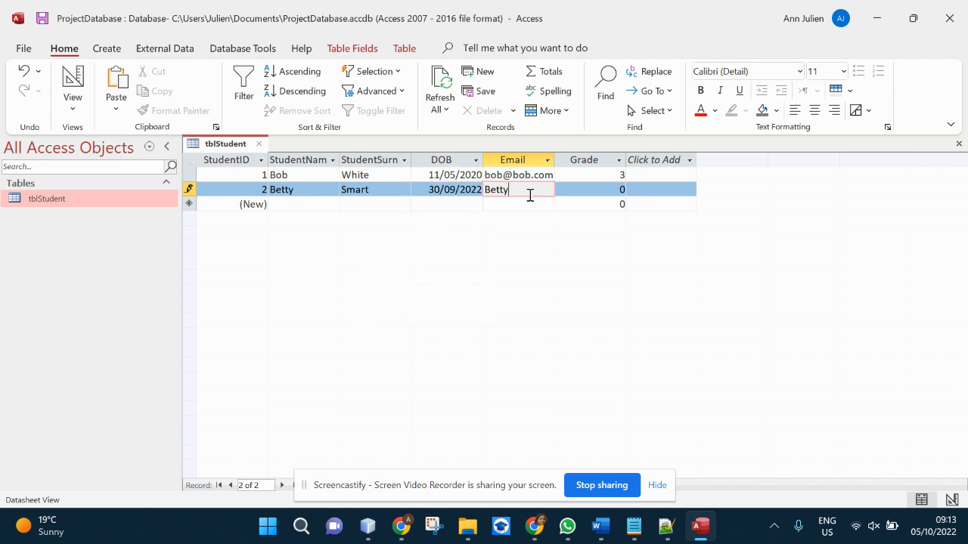
{"action": "type", "text": "Betty@betty.com"}
{"action": "left_click", "coordinate": [582, 188]}
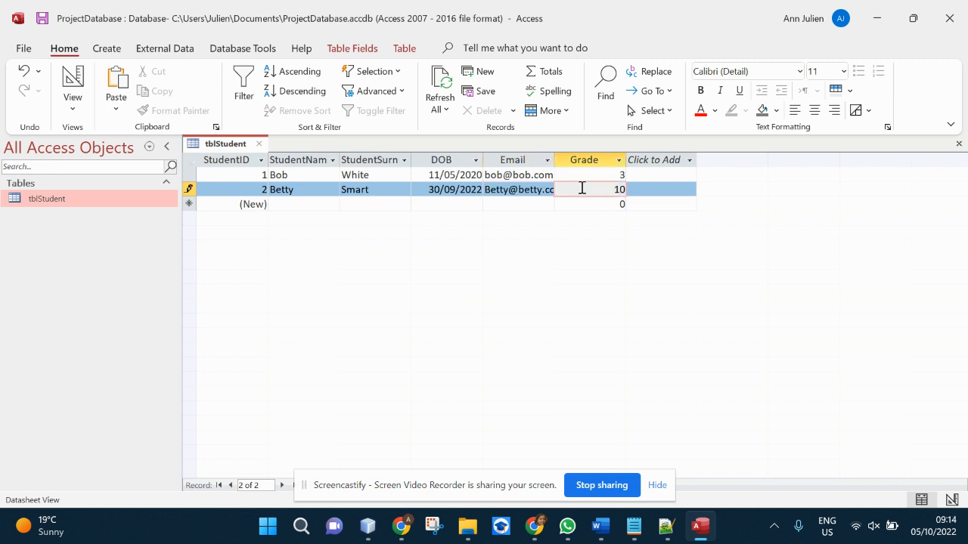
{"action": "left_click", "coordinate": [552, 189]}
{"action": "left_click", "coordinate": [553, 205]}
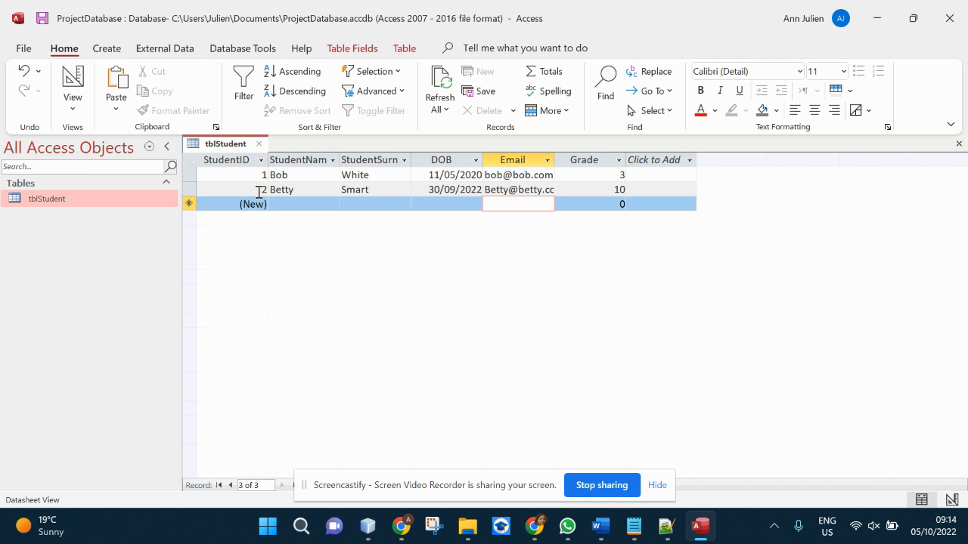
{"action": "left_click", "coordinate": [303, 210]}
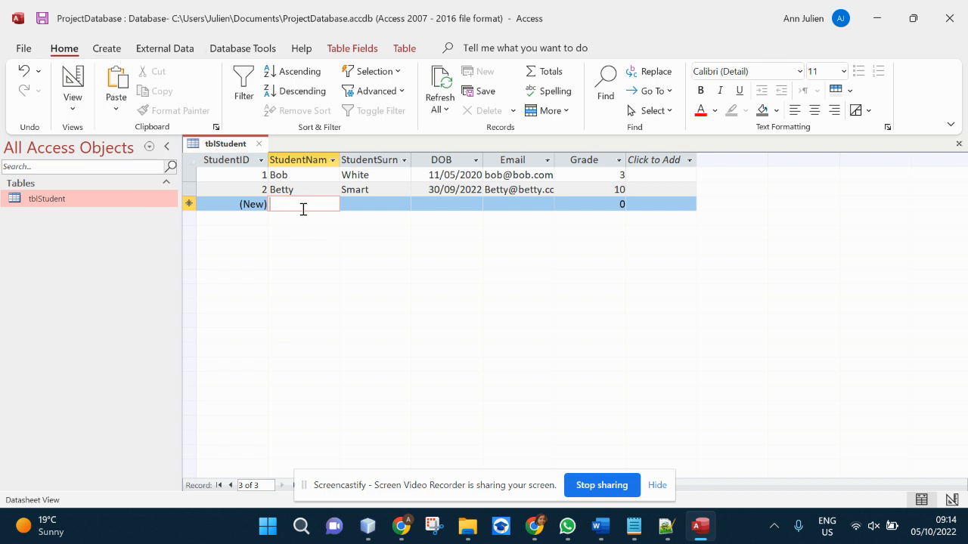
- Create a new blank table from the Create ribbon
{"action": "right_click", "coordinate": [83, 233]}
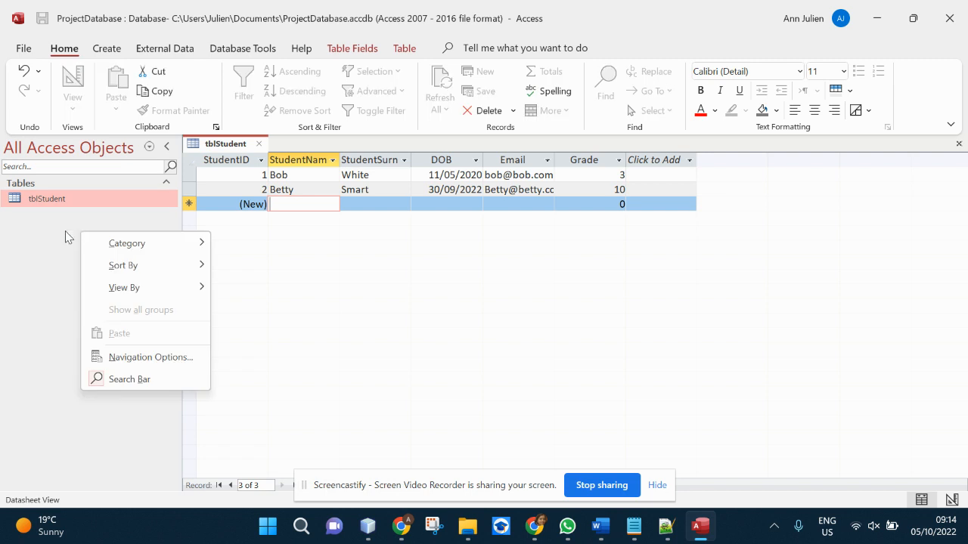
{"action": "left_click", "coordinate": [69, 233]}
{"action": "left_click", "coordinate": [107, 49]}
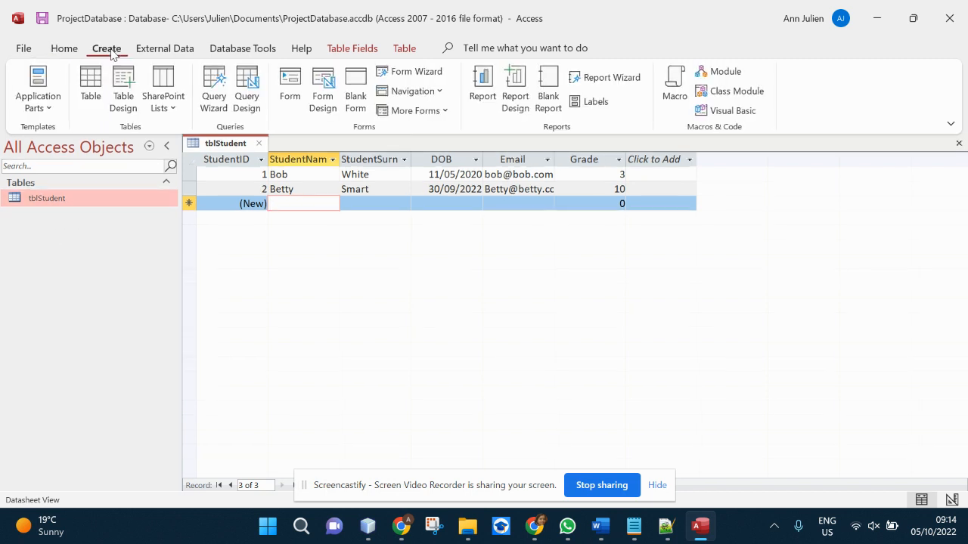
{"action": "left_click", "coordinate": [91, 89]}
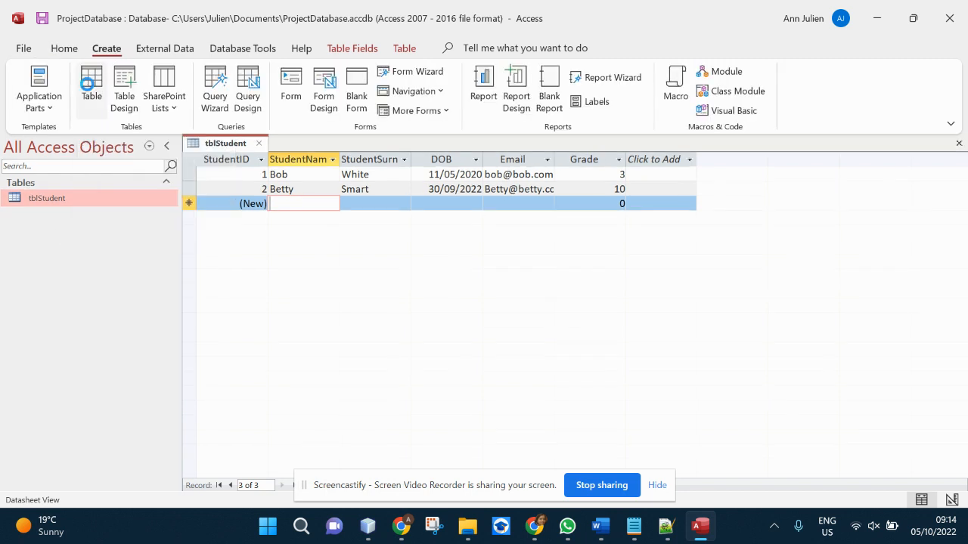
- Save the new table as tblMarks via Design View, then return to Datasheet View
{"action": "right_click", "coordinate": [54, 198]}
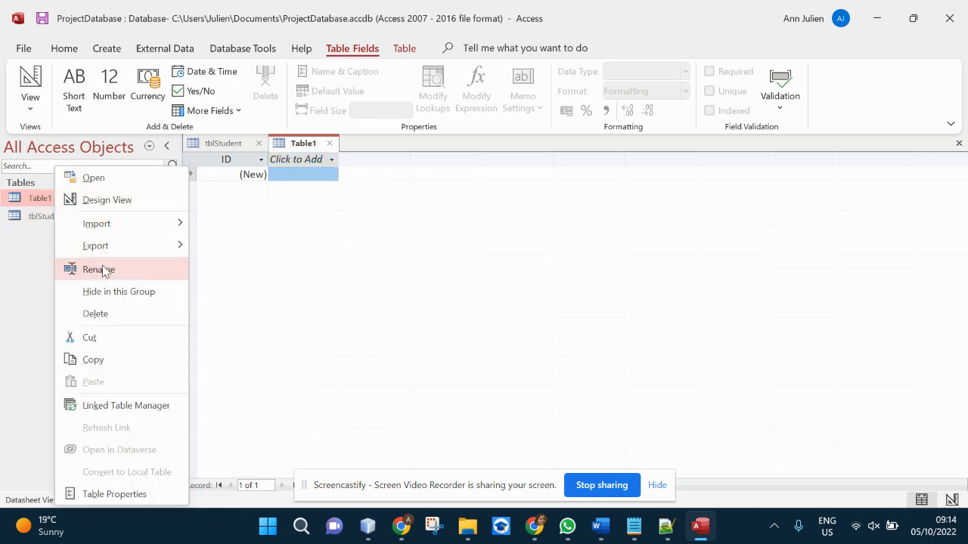
{"action": "left_click", "coordinate": [242, 231]}
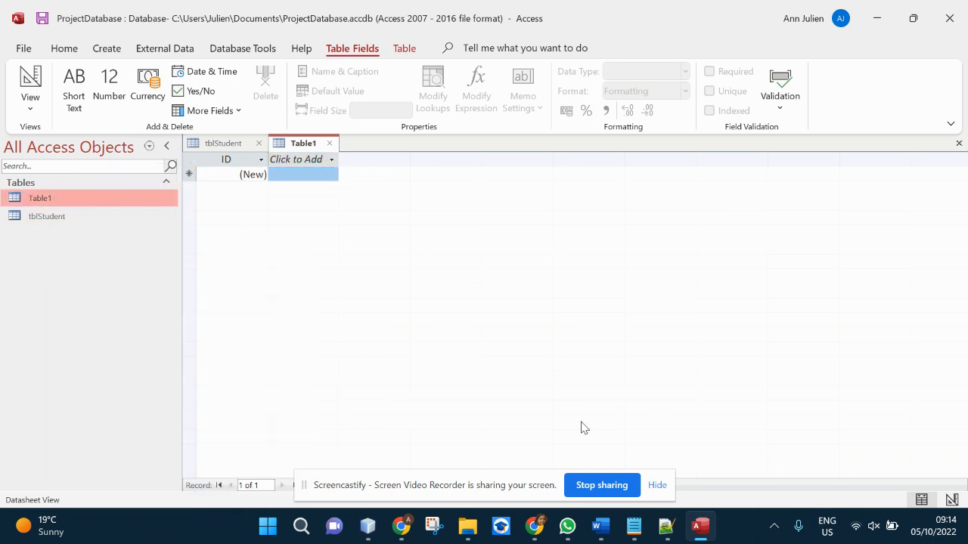
{"action": "left_click", "coordinate": [954, 504]}
{"action": "type", "text": "tblMarks"}
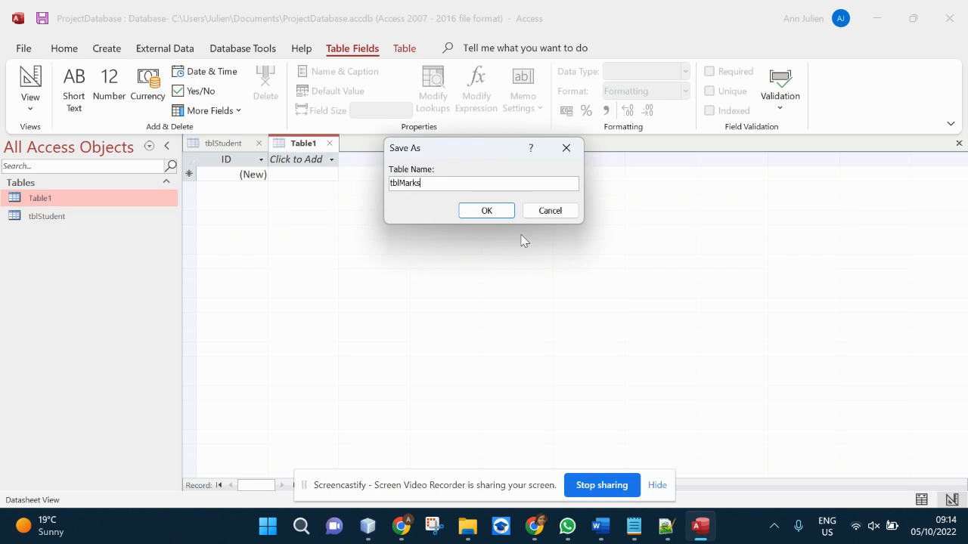
{"action": "key", "text": "Return"}
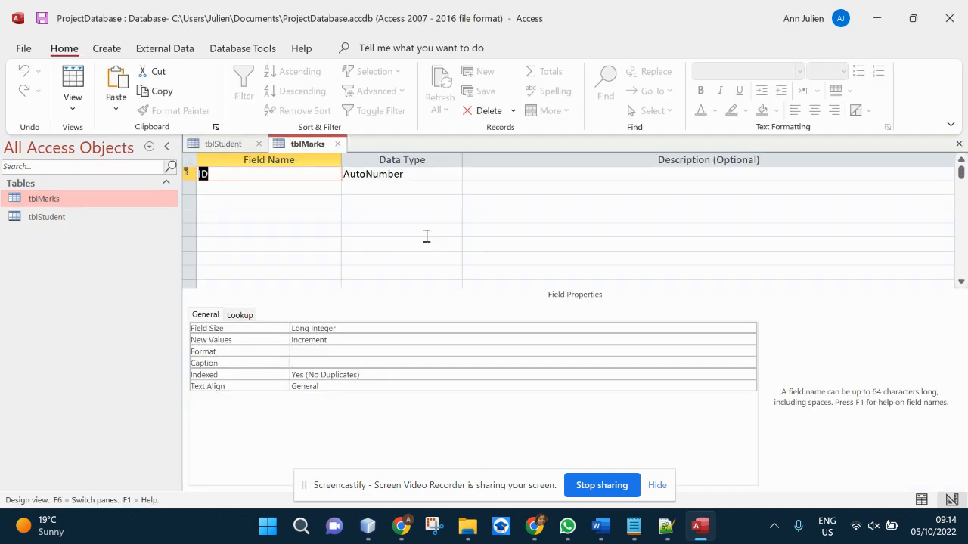
{"action": "left_click", "coordinate": [261, 242]}
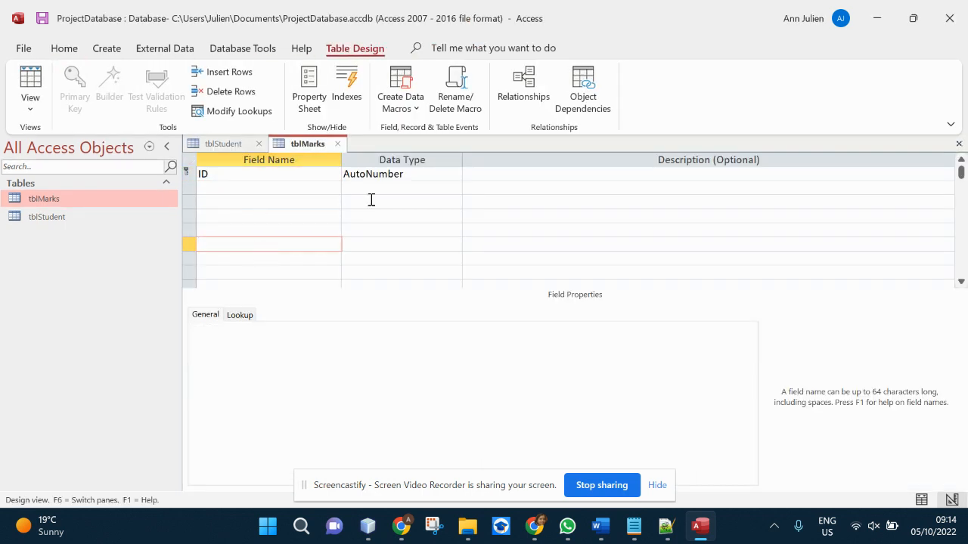
{"action": "left_click", "coordinate": [913, 502]}
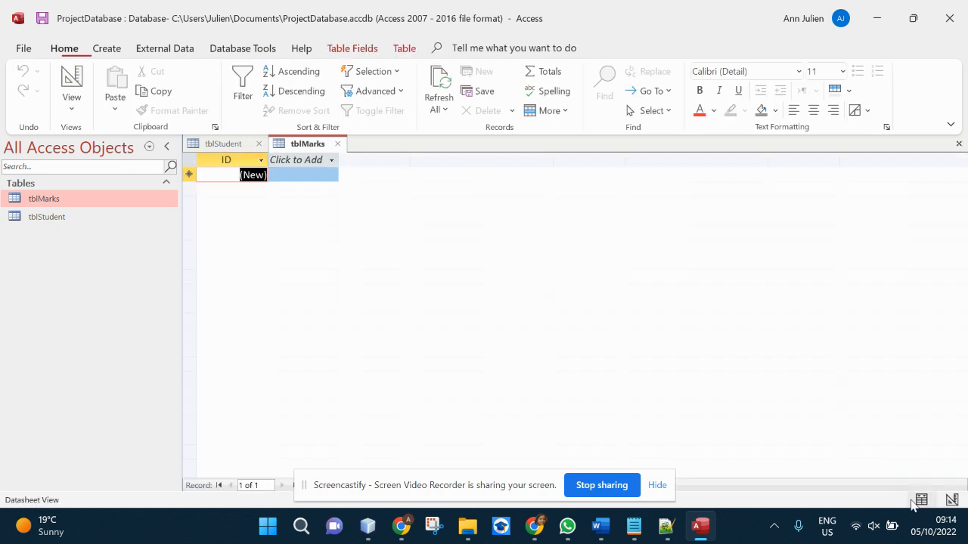